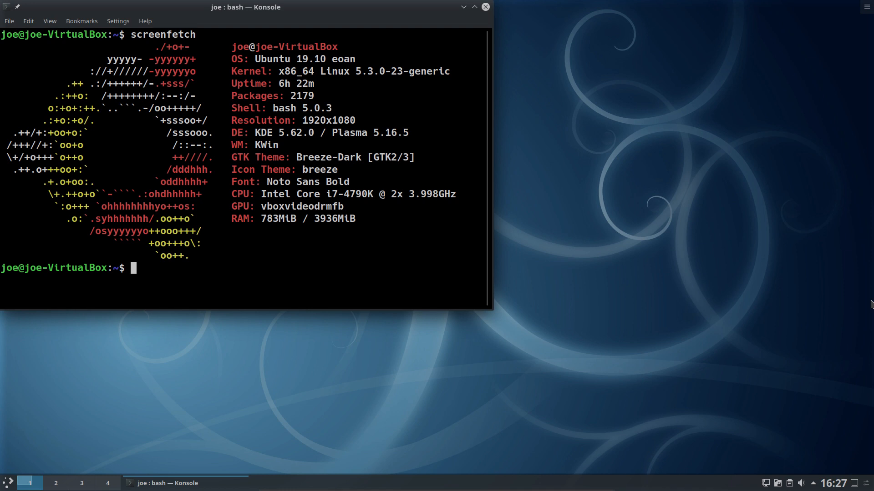
# Close the terminal and switch the application launcher widget to the Application Dashboard alternative.
pyautogui.hotkey('ctrl', 'd')
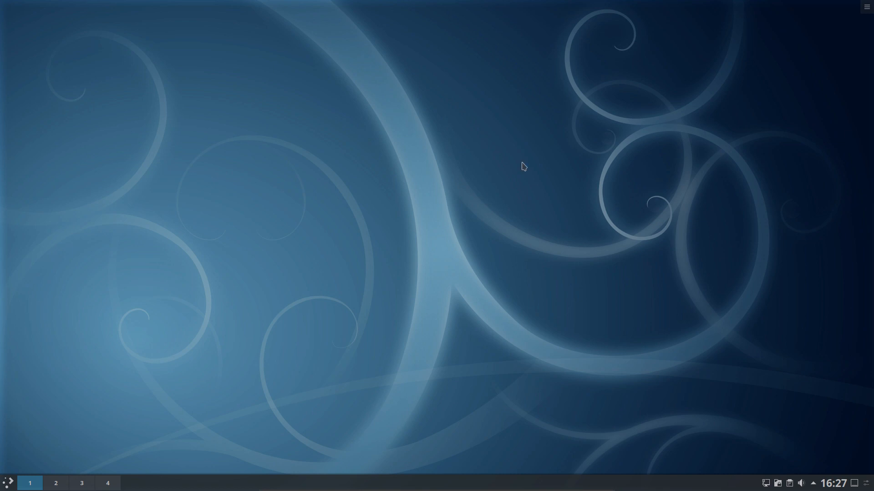
pyautogui.click(14, 483)
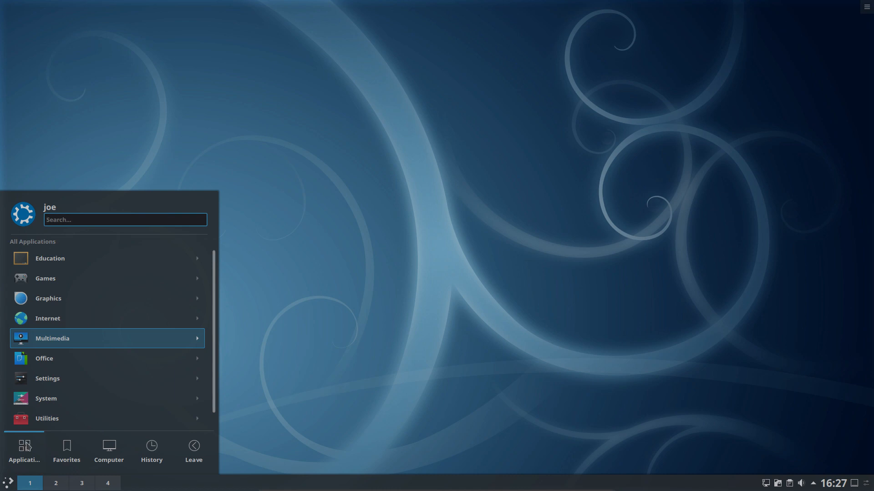
pyautogui.rightClick(6, 487)
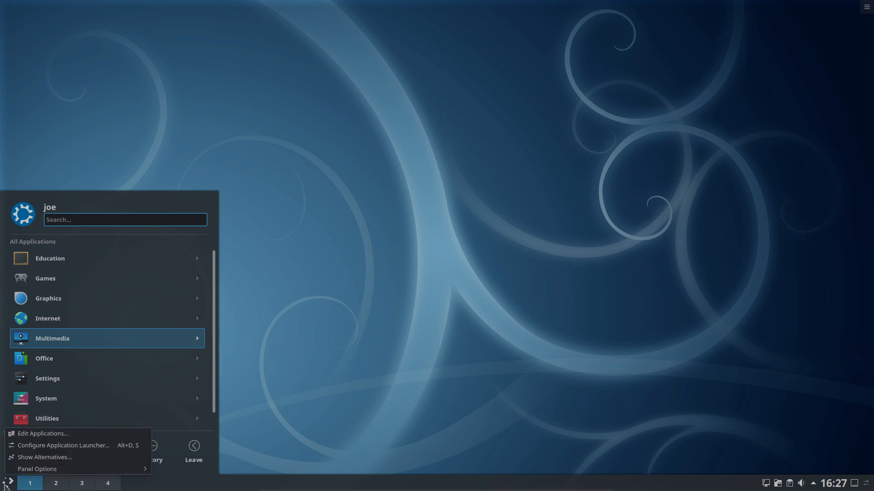
pyautogui.click(49, 457)
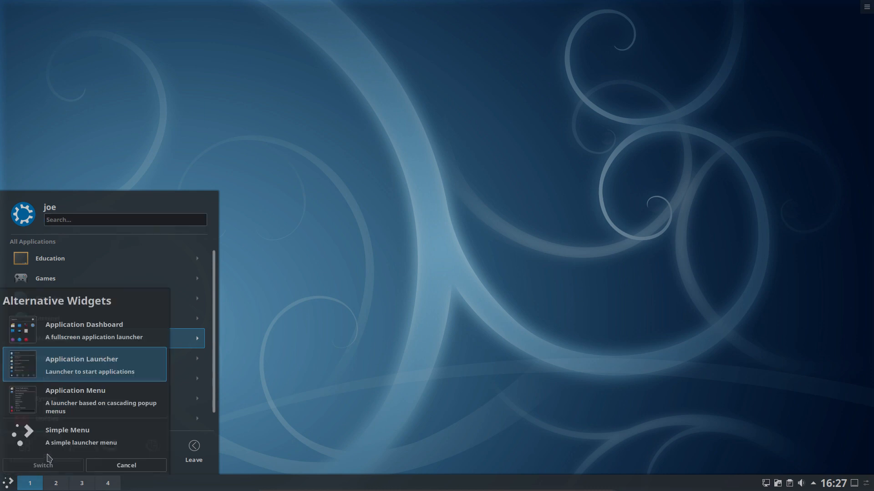
pyautogui.click(79, 330)
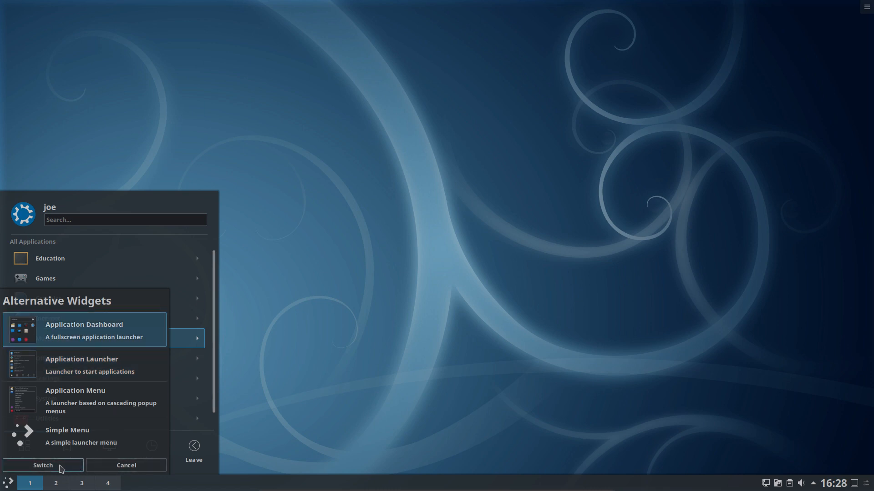
pyautogui.click(42, 465)
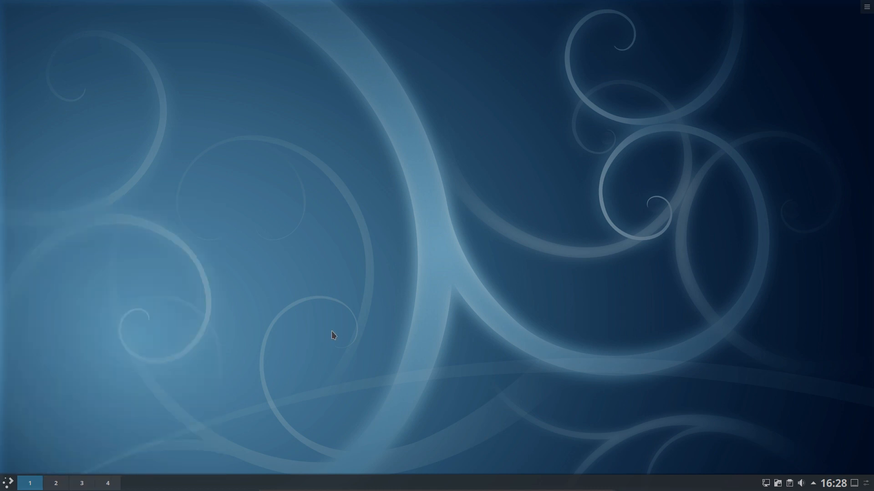
# Browse the dashboard's Recent Documents, All Applications, Education, Games and Graphics categories, and dismiss the dashboard settings without changing them.
pyautogui.click(7, 484)
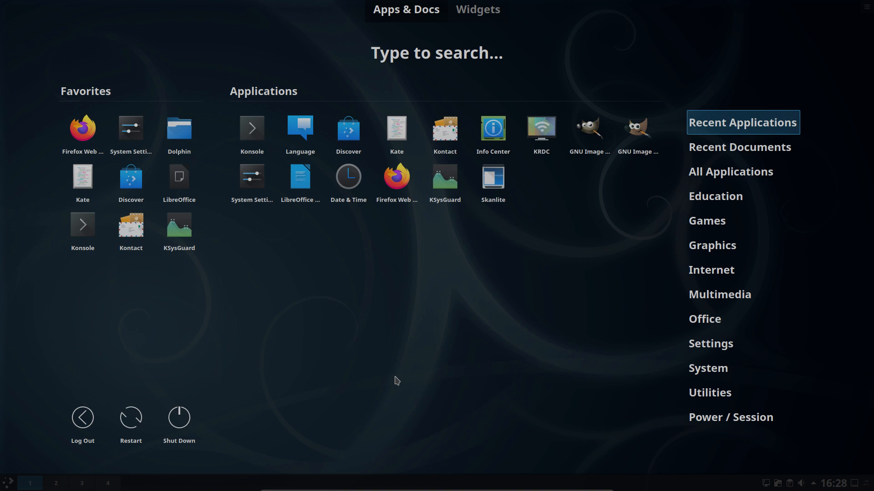
pyautogui.moveTo(708, 369)
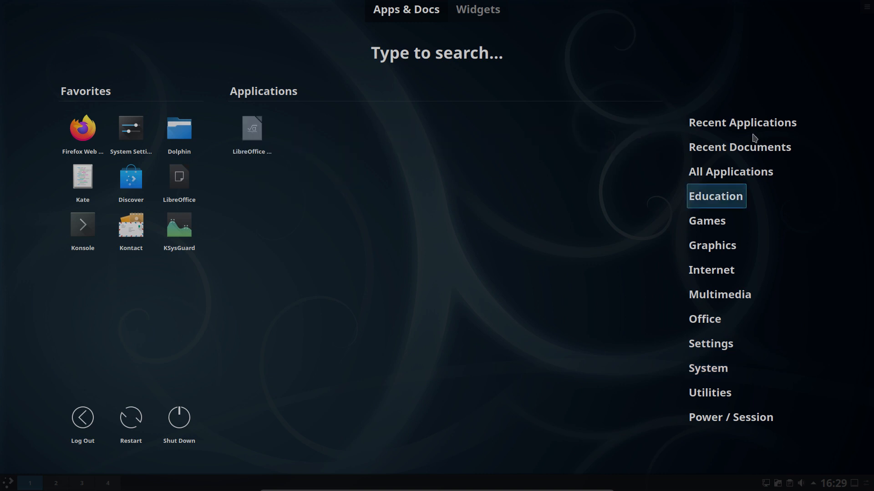
pyautogui.moveTo(750, 128)
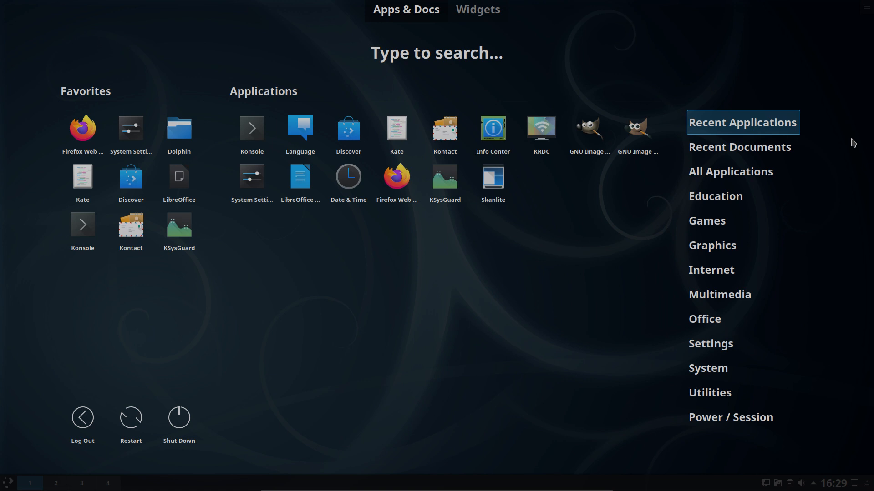
pyautogui.click(739, 147)
pyautogui.click(737, 179)
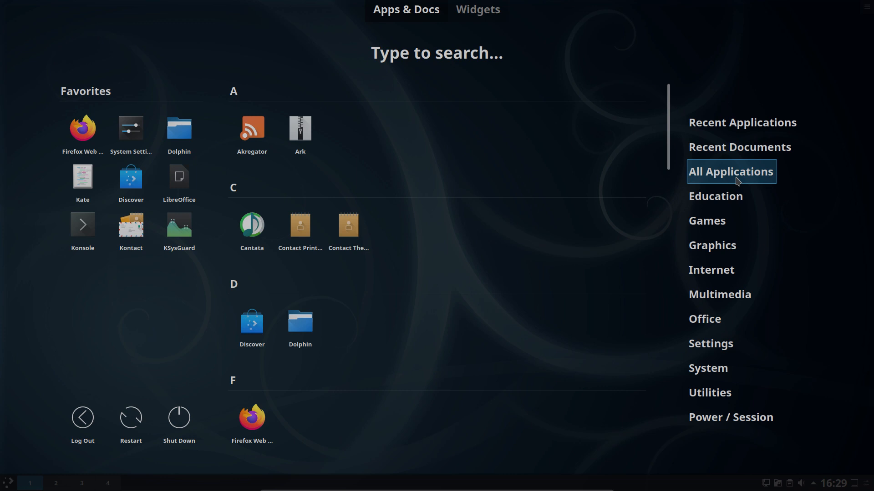
pyautogui.click(732, 199)
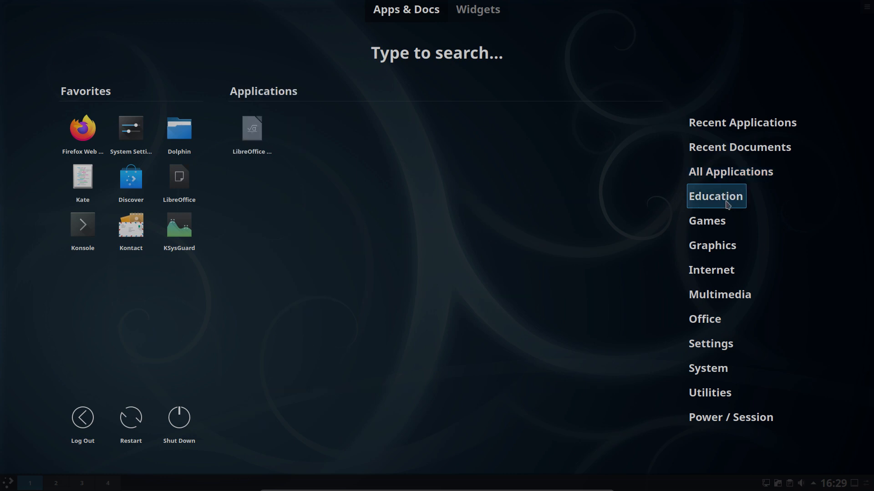
pyautogui.click(721, 227)
pyautogui.click(716, 248)
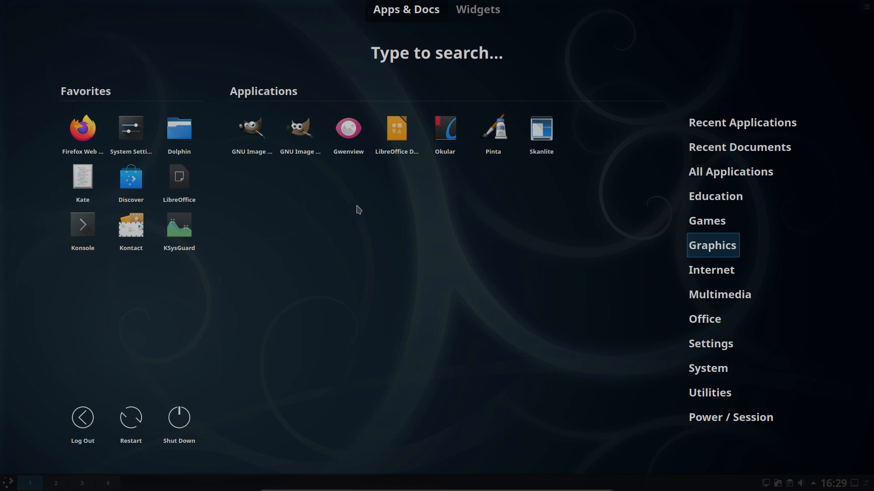
pyautogui.moveTo(724, 273)
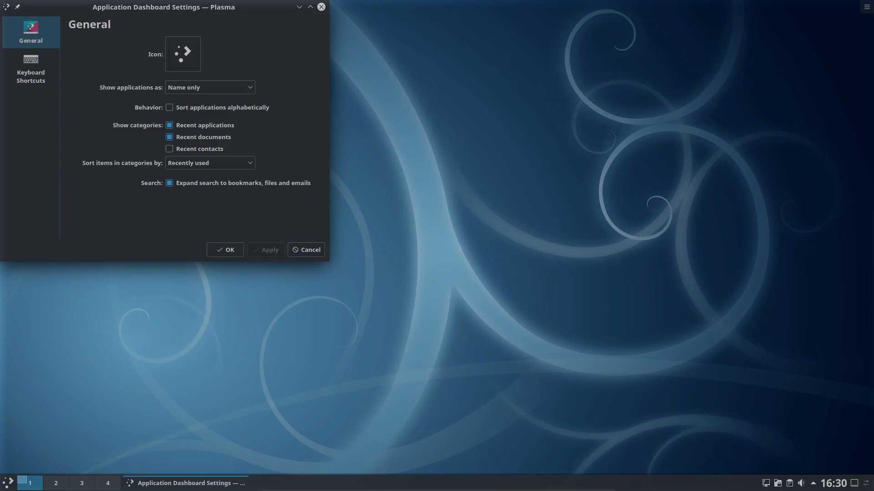
pyautogui.click(298, 251)
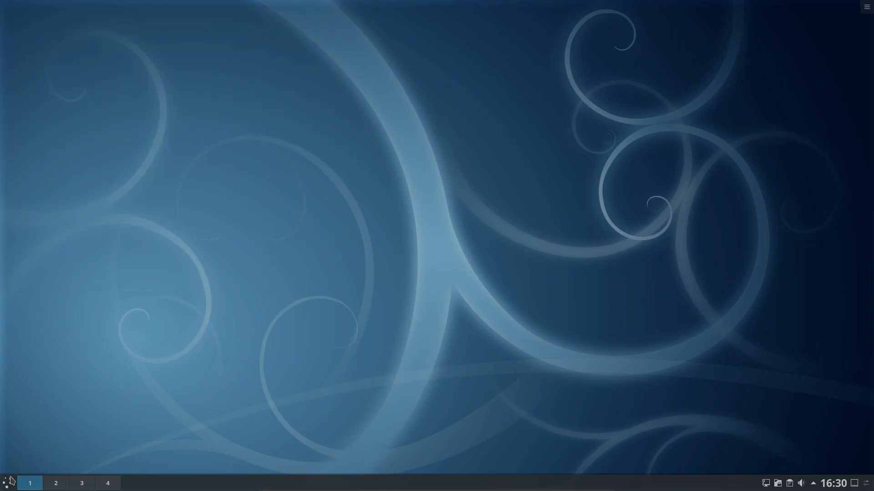
# Switch the launcher widget from Application Dashboard to the Application Launcher alternative and open it.
pyautogui.rightClick(10, 486)
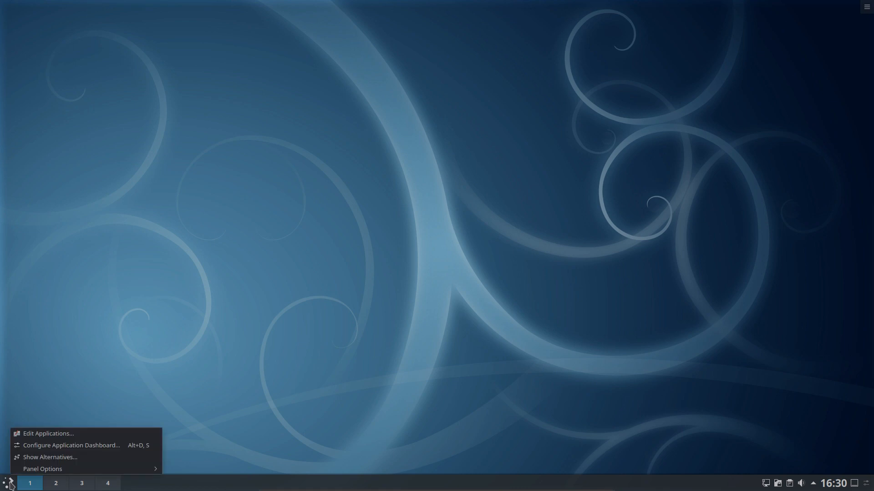
pyautogui.click(44, 457)
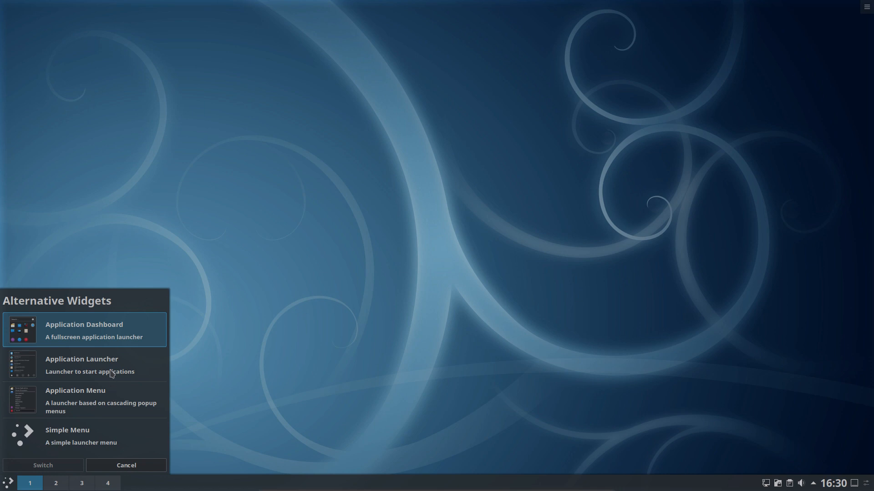
pyautogui.click(89, 372)
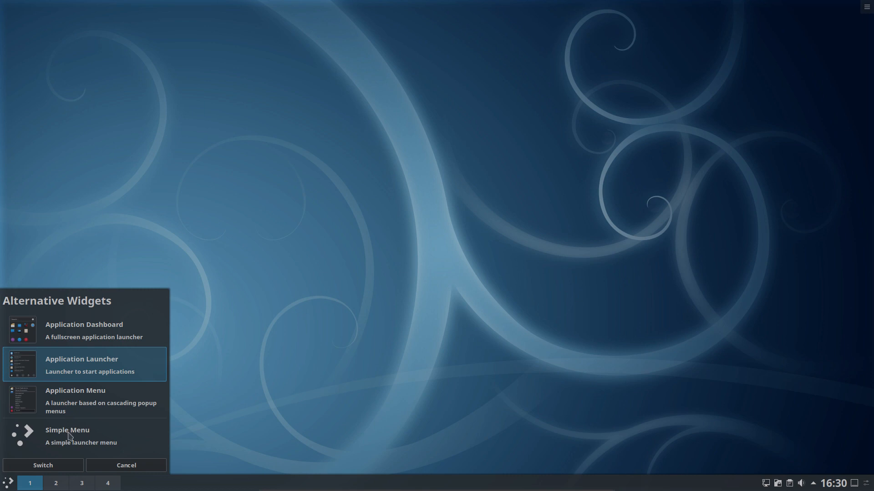
pyautogui.click(50, 468)
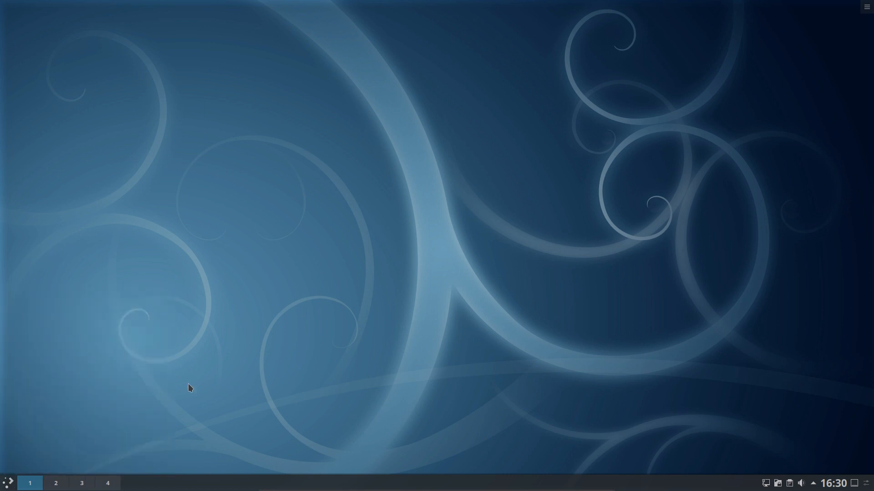
pyautogui.click(8, 485)
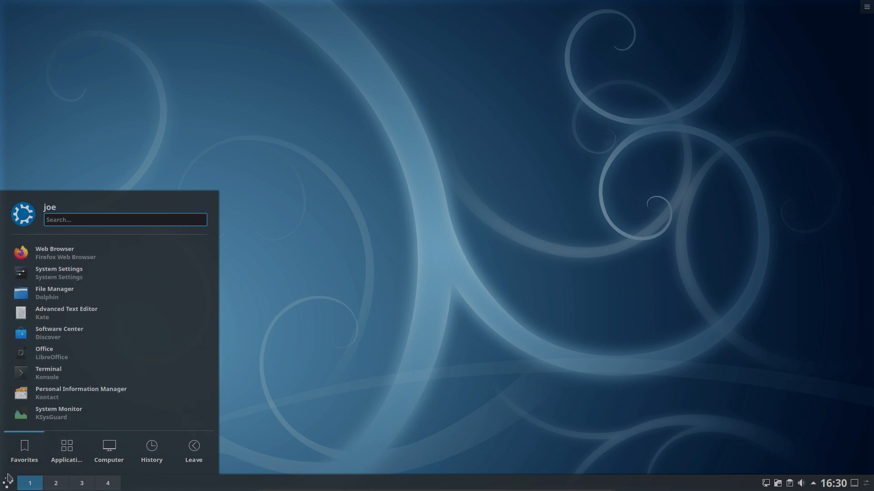
# In the Application Launcher settings, place the Applications tab before Favorites among the active tabs and apply the change.
pyautogui.rightClick(9, 486)
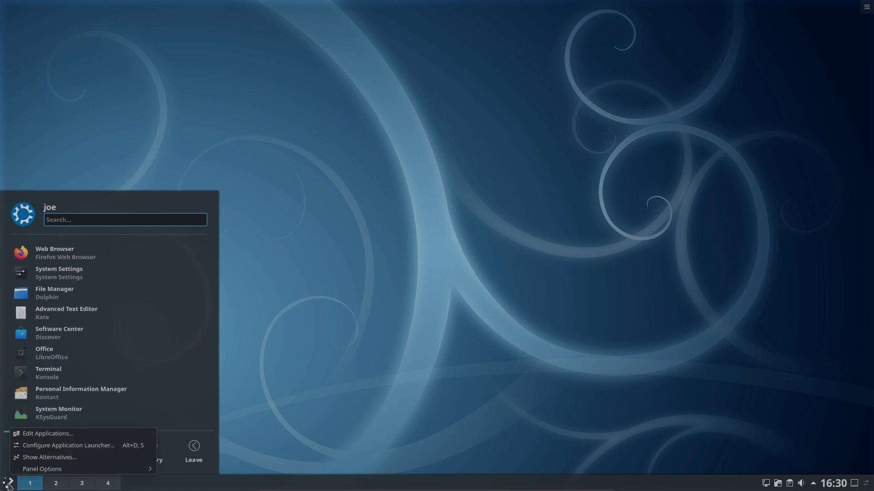
pyautogui.click(58, 446)
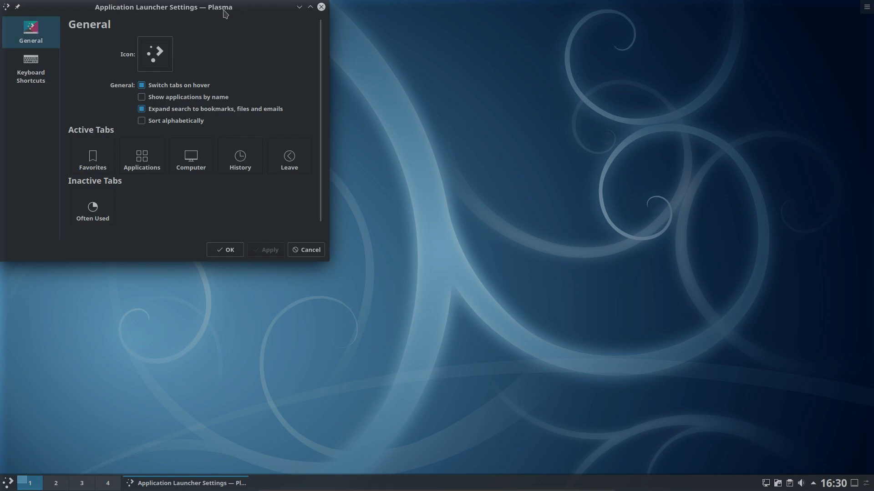
pyautogui.moveTo(224, 13); pyautogui.dragTo(596, 125)
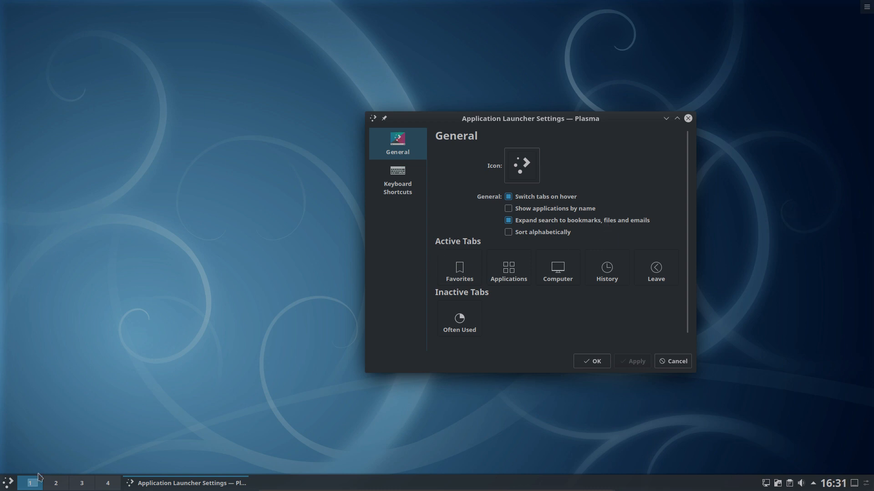
pyautogui.click(8, 483)
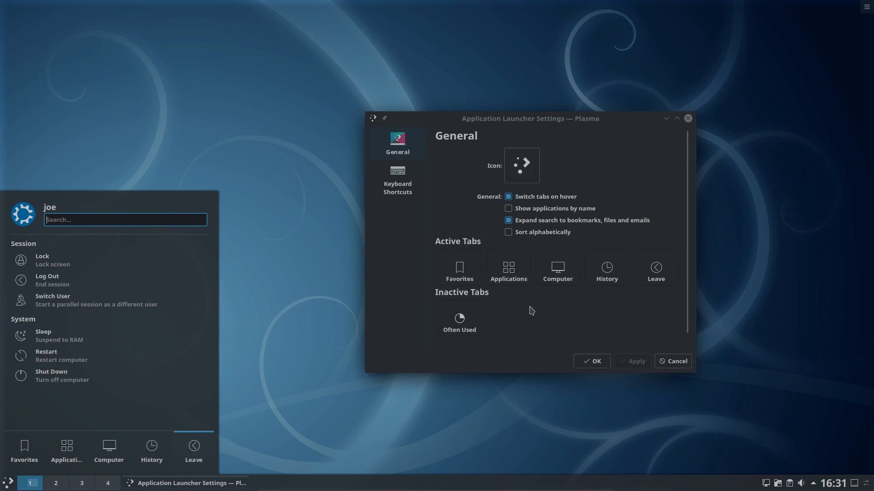
pyautogui.moveTo(459, 269); pyautogui.dragTo(521, 273)
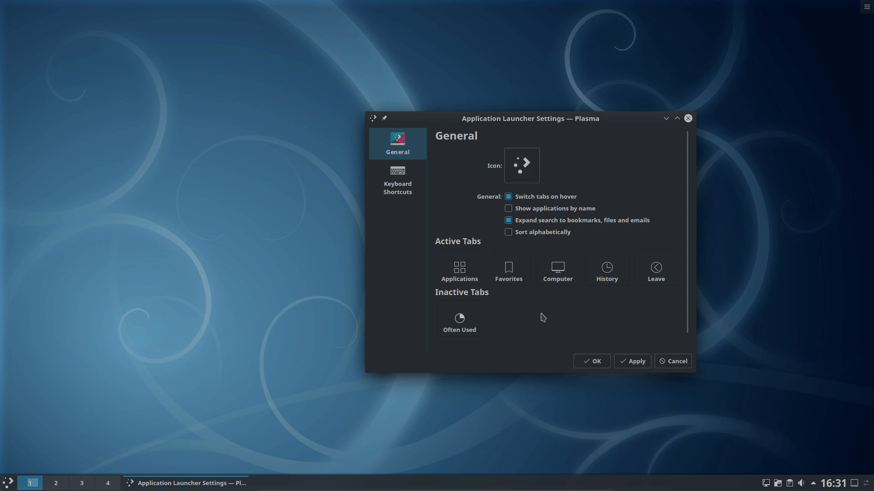
pyautogui.click(8, 483)
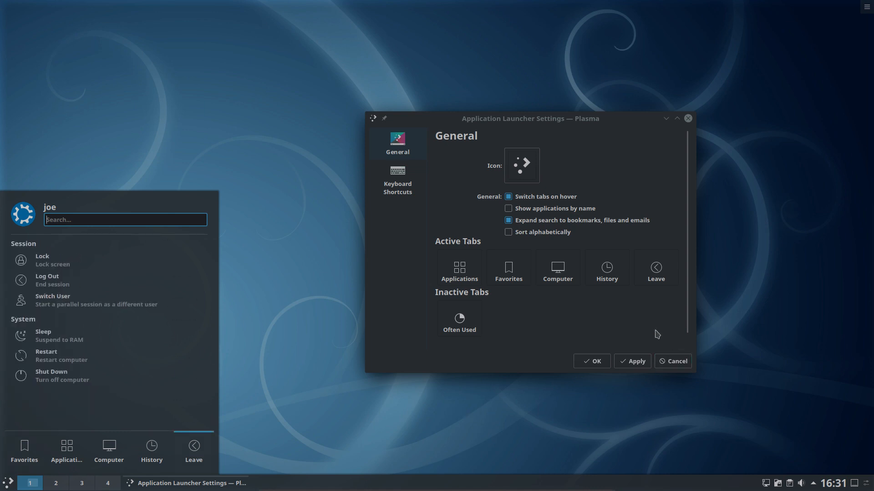
pyautogui.click(636, 362)
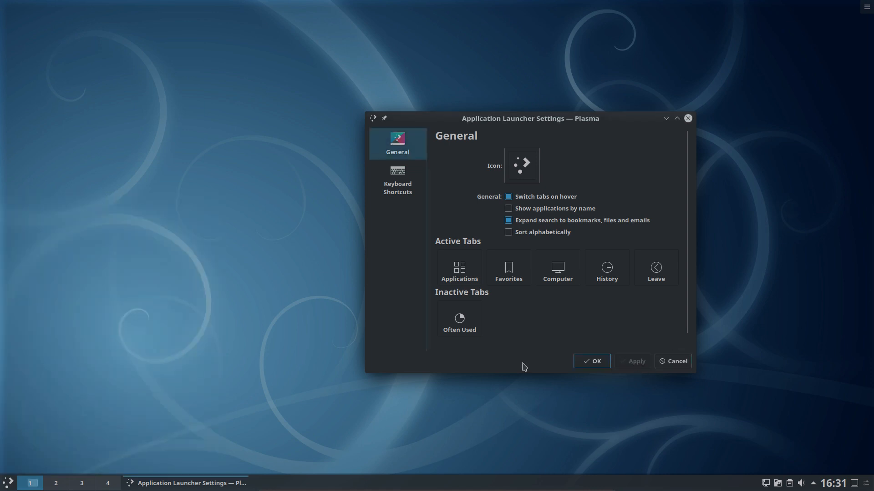
# Check the tab order in the application launcher and look inside its Graphics category.
pyautogui.click(9, 482)
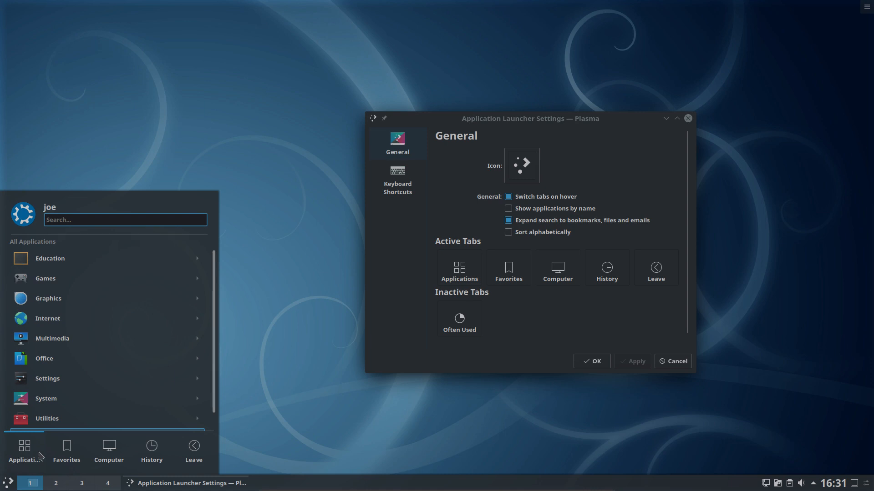
pyautogui.moveTo(69, 456)
pyautogui.moveTo(23, 455)
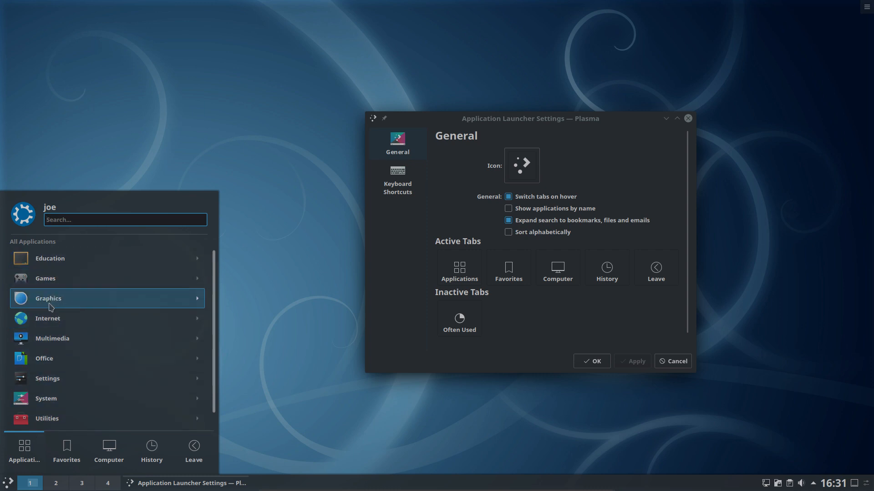
pyautogui.click(49, 304)
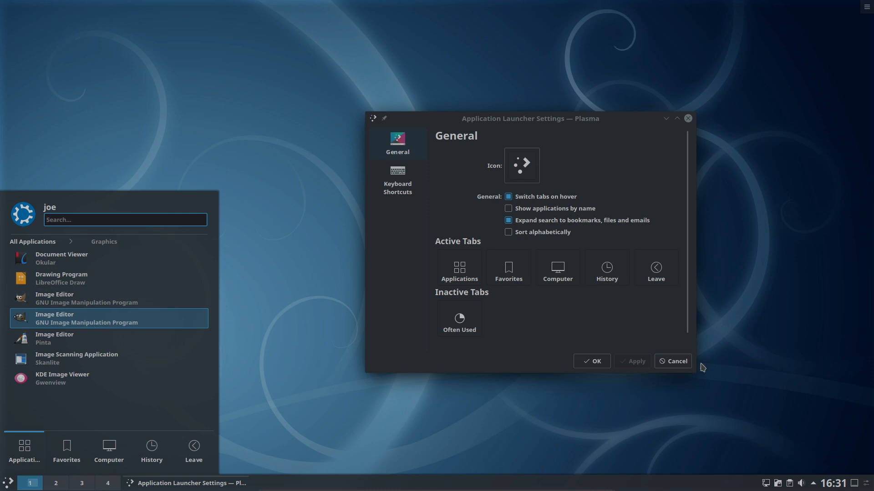
# View the launcher's Keyboard Shortcuts settings and close the settings window with OK.
pyautogui.click(398, 176)
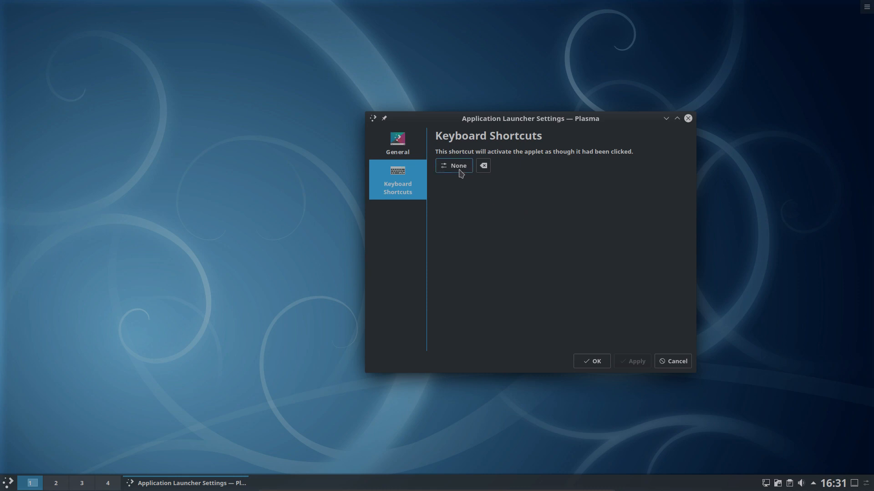
pyautogui.click(601, 363)
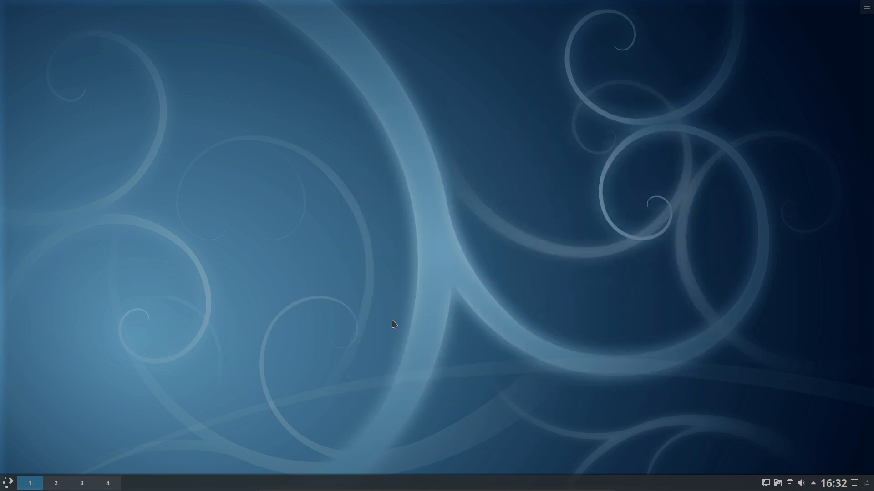
# Open the launcher's application menu editor, move its window toward the middle of the desktop, and expand the Office category.
pyautogui.rightClick(9, 485)
pyautogui.click(28, 435)
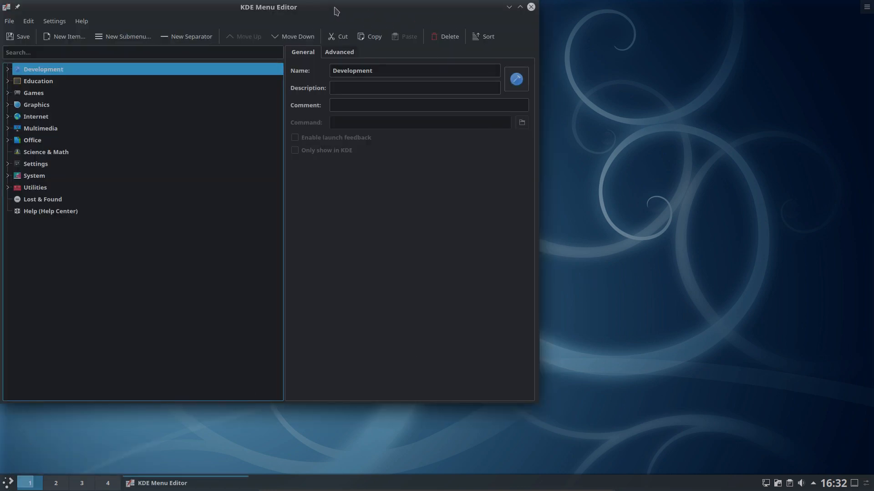
pyautogui.moveTo(336, 10); pyautogui.dragTo(609, 59)
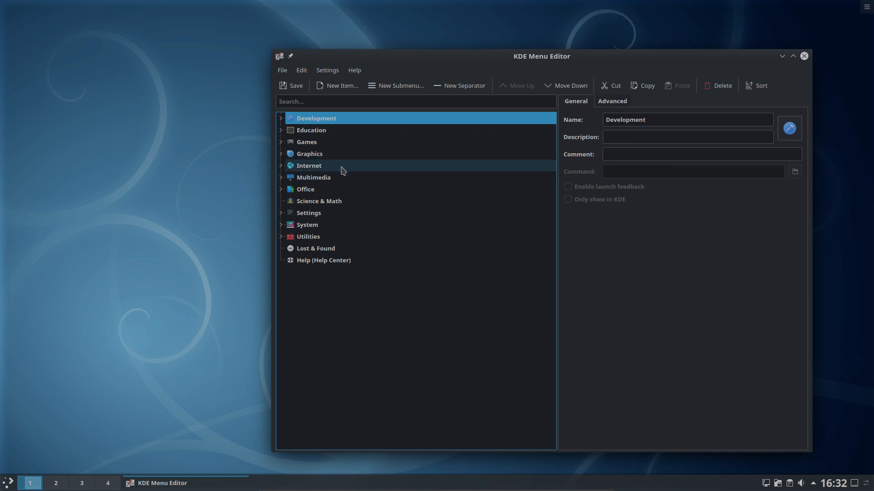
pyautogui.click(309, 193)
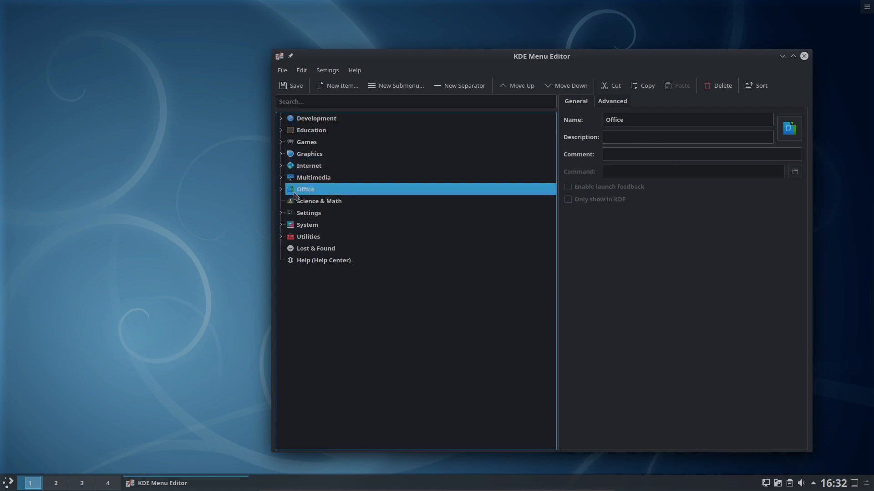
pyautogui.click(281, 191)
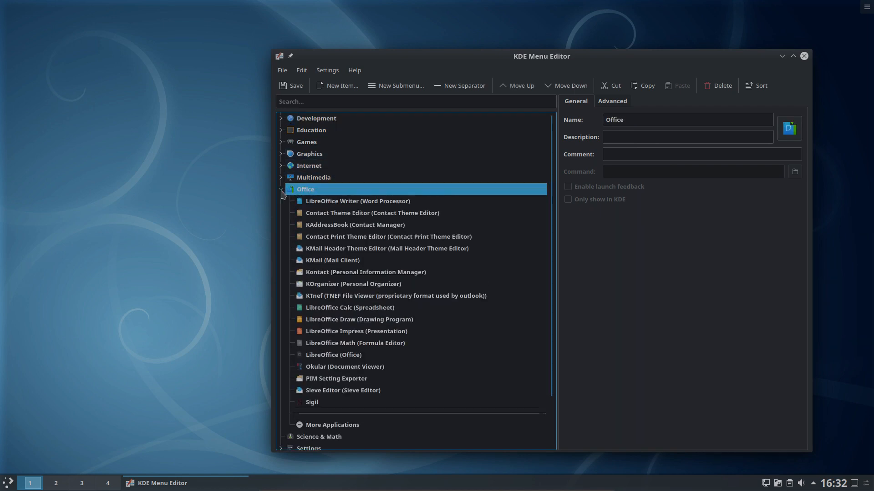
# Move the LibreOffice Writer entry down one place in the Office category and back up, and close the menu editor, discarding the changes.
pyautogui.click(363, 203)
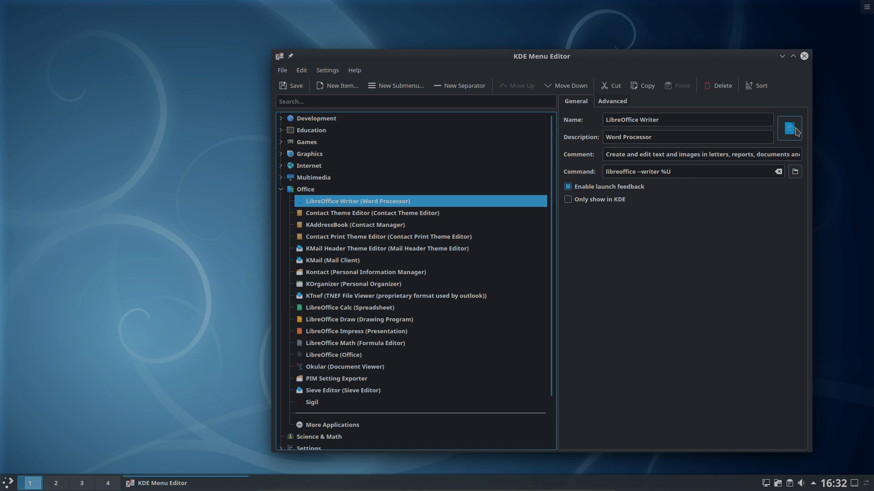
pyautogui.rightClick(386, 204)
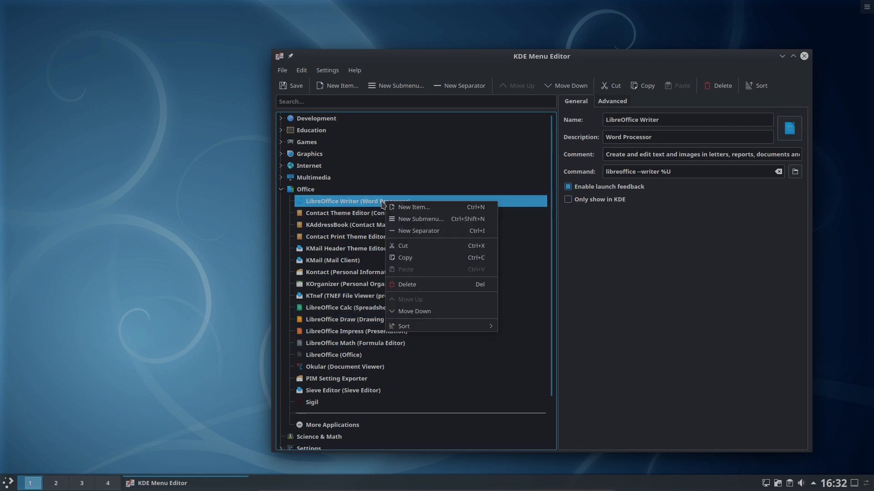
pyautogui.click(426, 313)
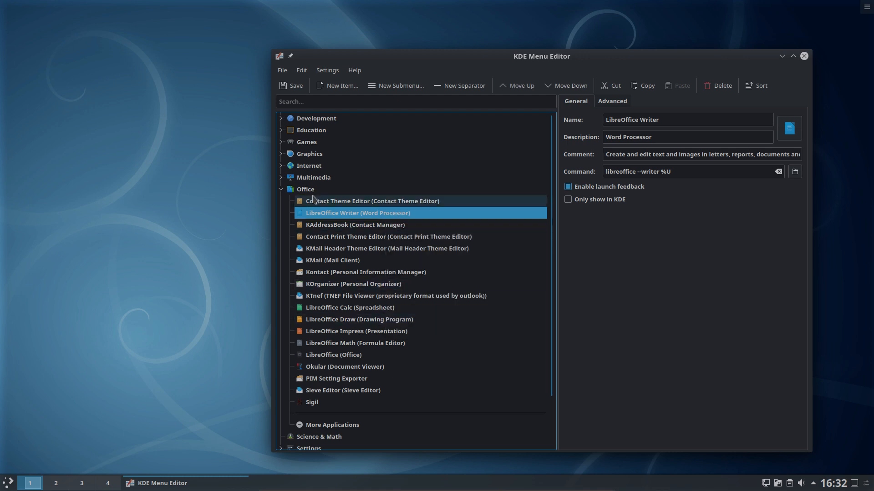
pyautogui.rightClick(357, 214)
pyautogui.click(401, 310)
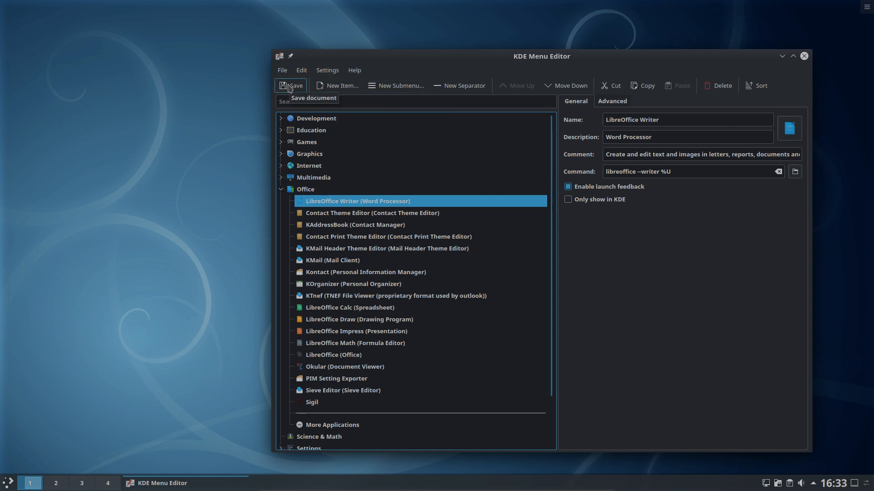
pyautogui.click(804, 56)
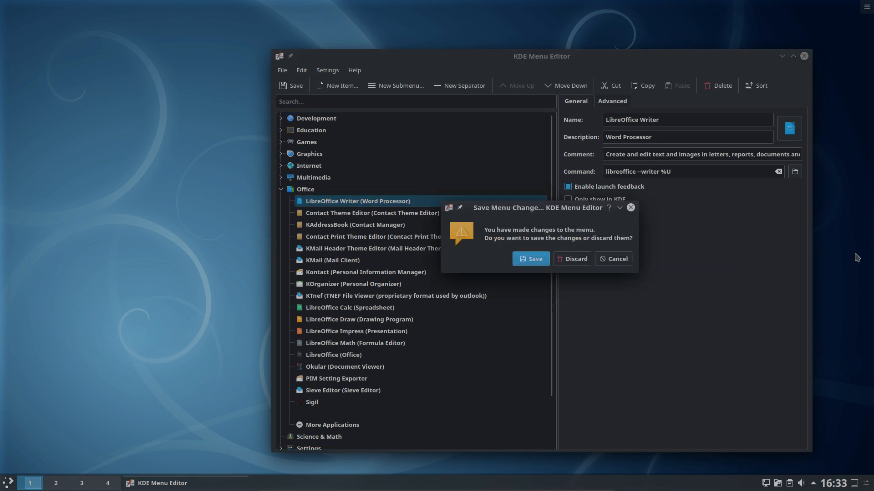
pyautogui.click(575, 260)
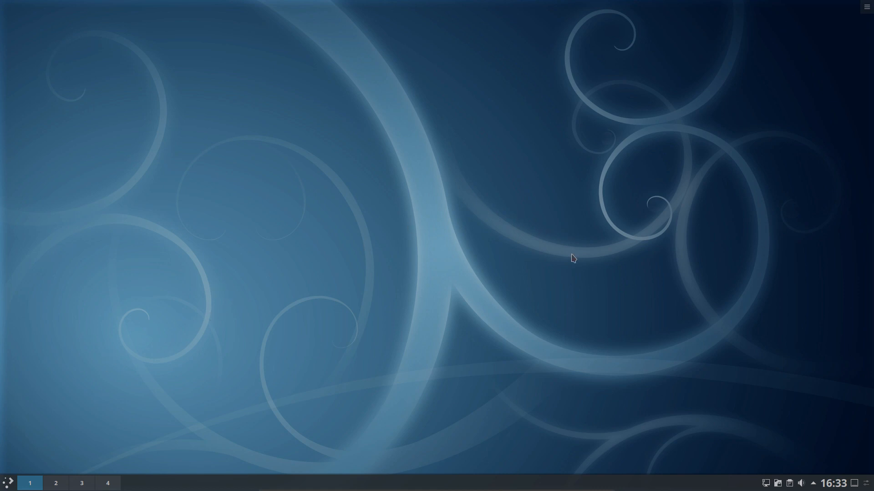
# Open the desktop's configuration window and move it toward the middle of the desktop.
pyautogui.rightClick(519, 246)
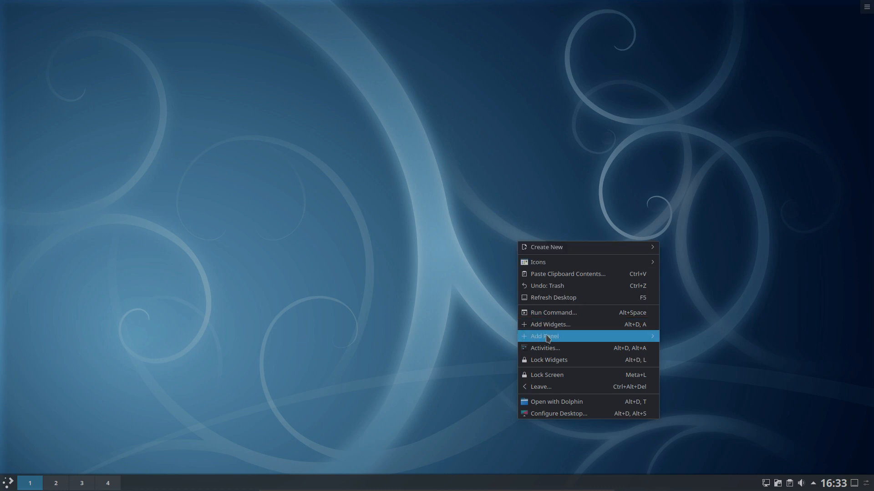
pyautogui.click(569, 414)
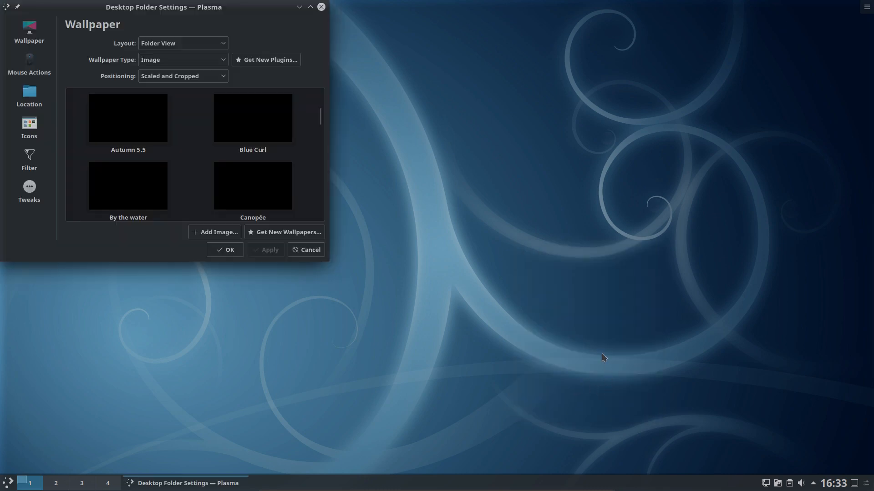
pyautogui.moveTo(254, 15); pyautogui.dragTo(624, 123)
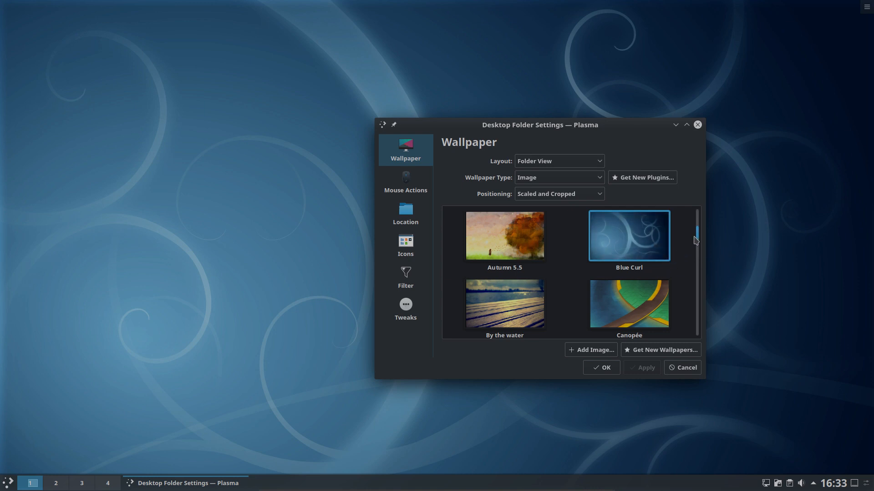
pyautogui.moveTo(604, 125); pyautogui.dragTo(584, 150)
# Browse the available wallpaper images and look through the wallpaper type options, keeping the Image type.
pyautogui.scroll(-1, 674, 292)
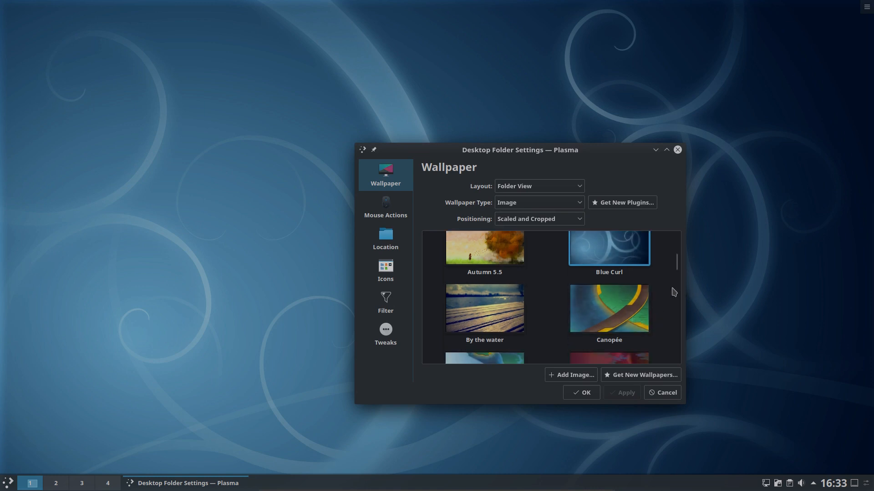
pyautogui.scroll(-5, 674, 292)
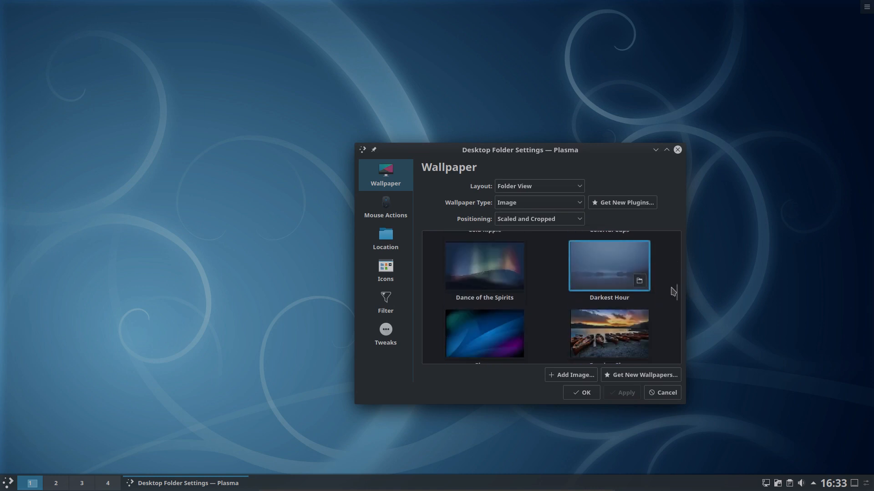
pyautogui.scroll(-3, 673, 291)
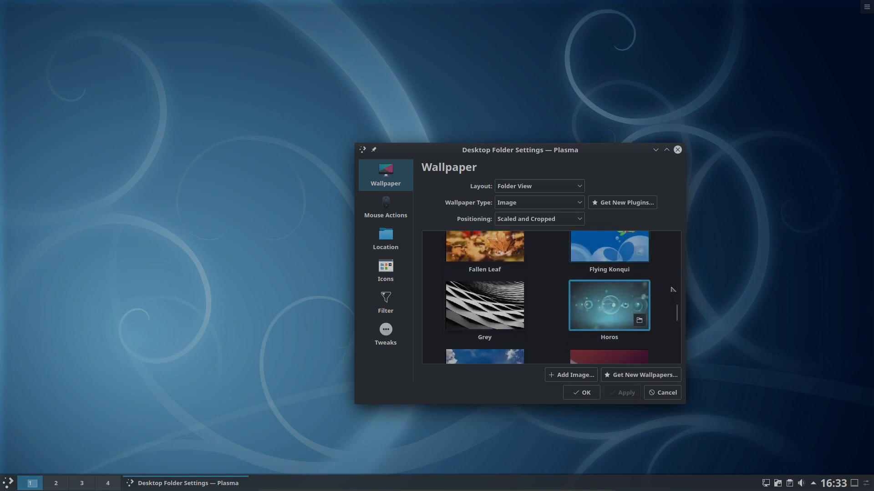
pyautogui.scroll(-4, 673, 290)
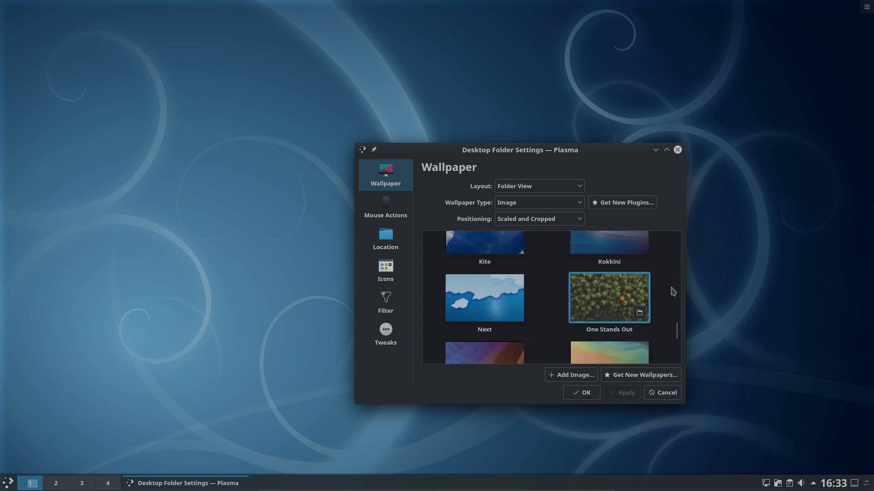
pyautogui.click(484, 309)
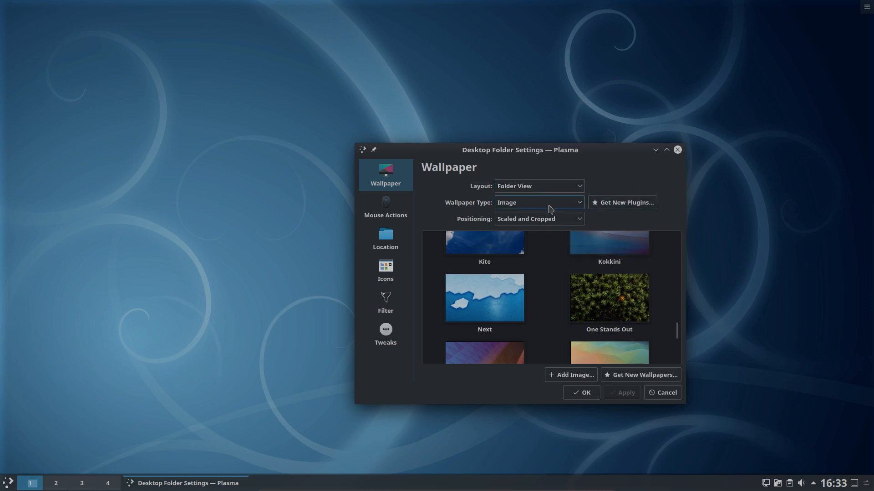
pyautogui.click(580, 203)
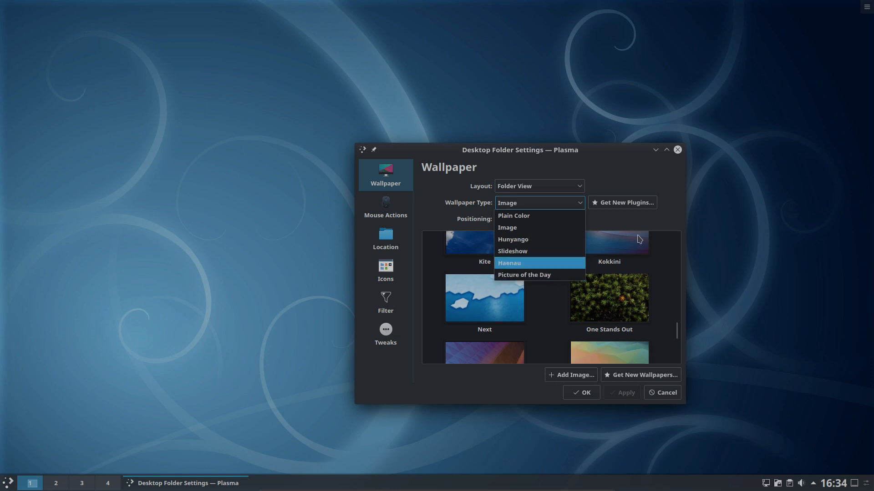
pyautogui.click(631, 223)
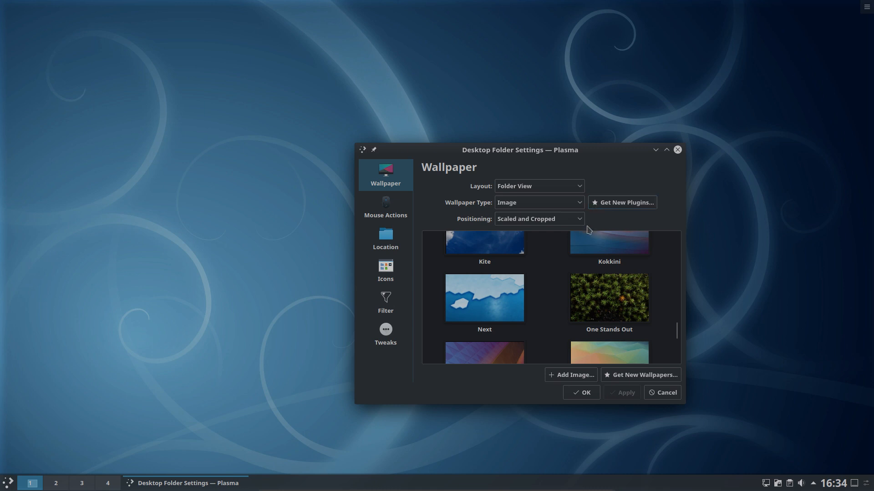
# Try showing the Home places panel item on the desktop, apply it, and switch the location back to the Desktop folder.
pyautogui.click(388, 239)
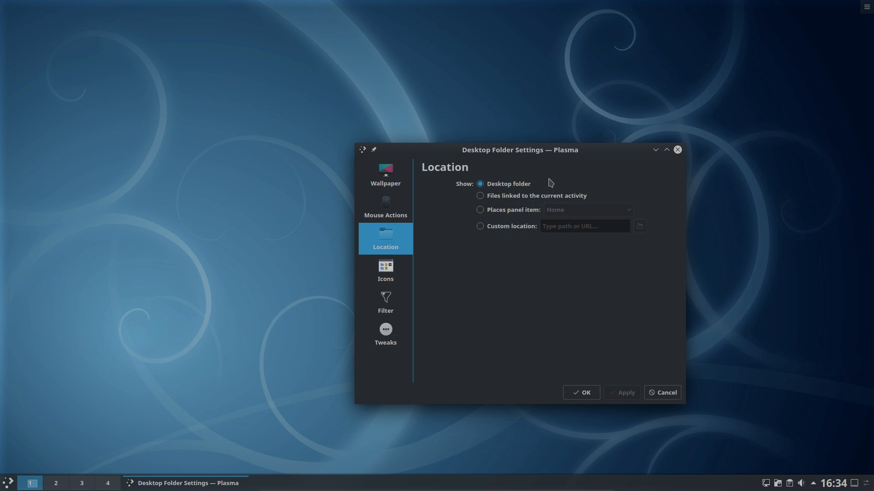
pyautogui.click(480, 210)
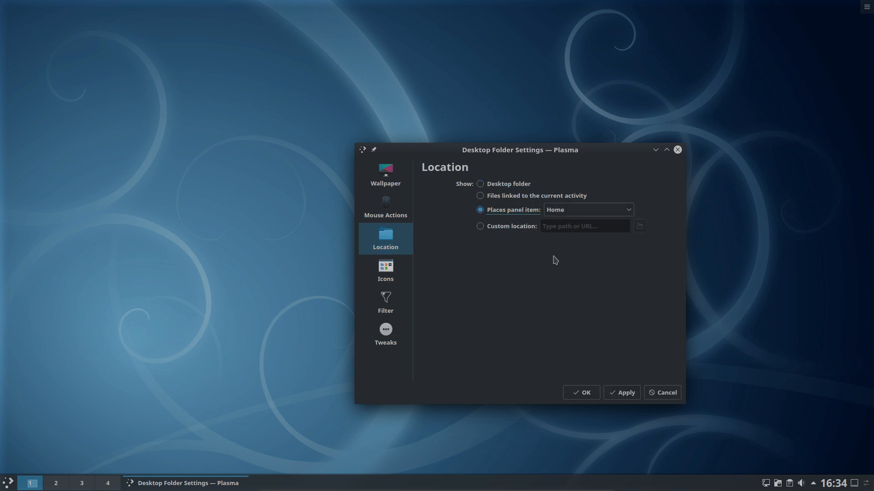
pyautogui.click(632, 395)
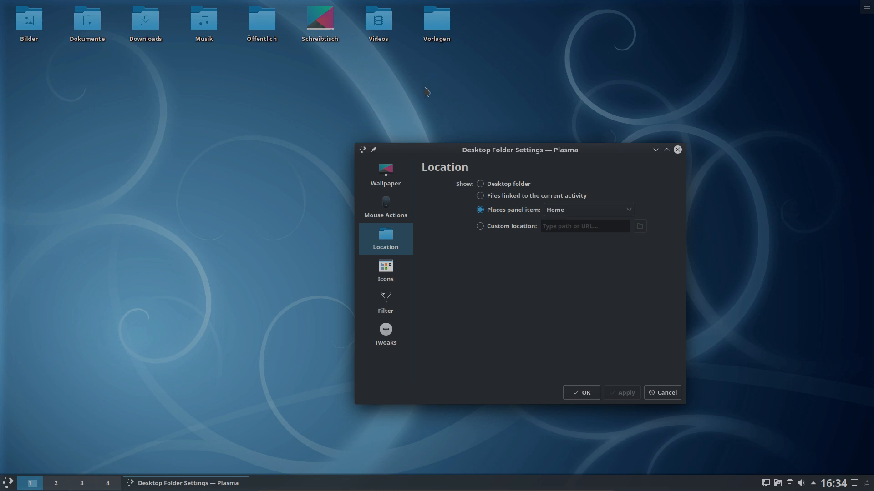
pyautogui.click(479, 184)
pyautogui.click(624, 393)
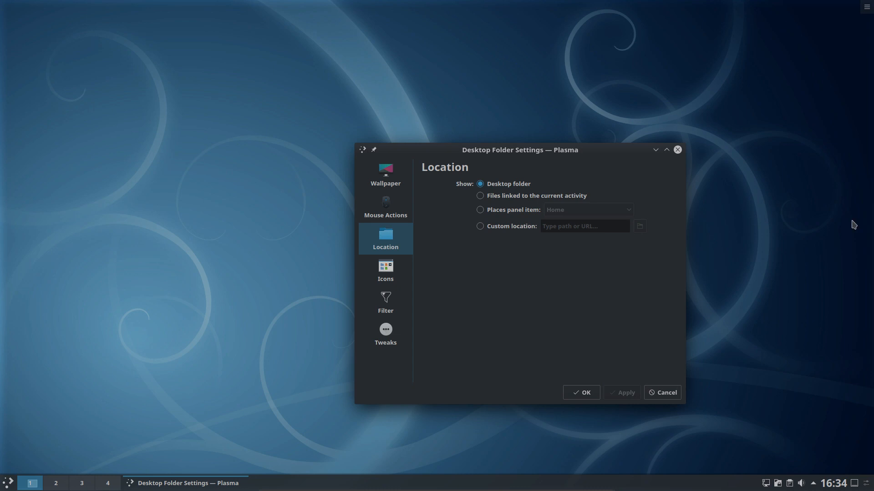
# Add a link to LibreOffice Writer on the desktop from the application launcher's Office category.
pyautogui.press('super')
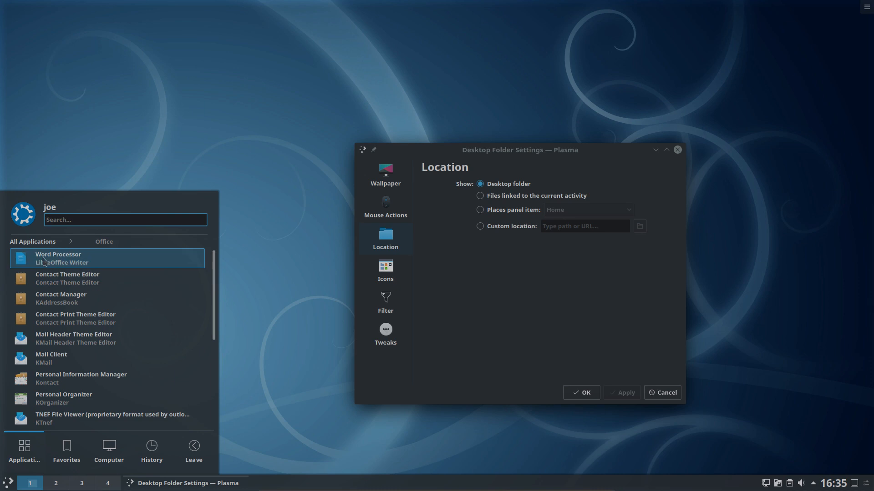
pyautogui.moveTo(51, 261); pyautogui.dragTo(62, 64)
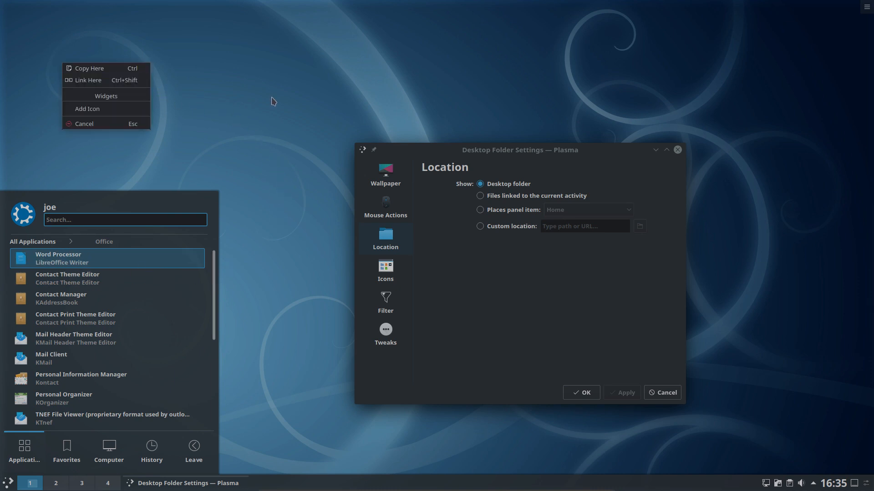
pyautogui.click(93, 81)
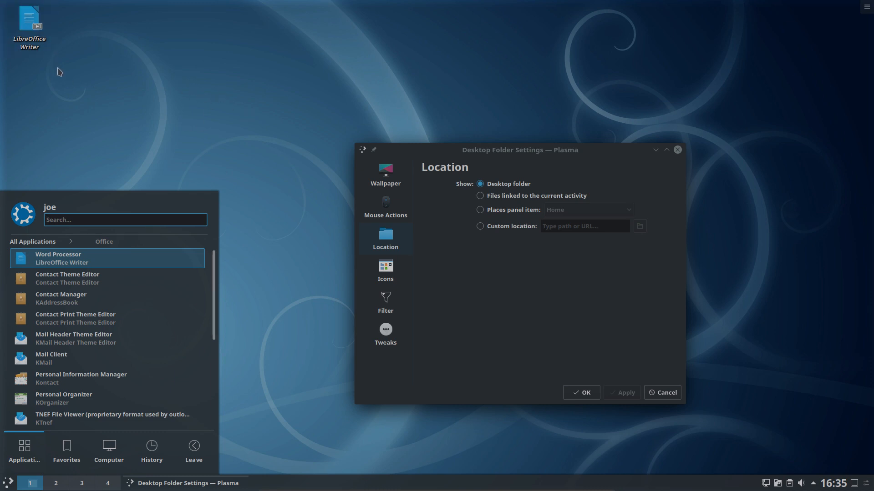
# Add a link to the GNU Image Manipulation Program on the desktop from the application launcher.
pyautogui.moveTo(138, 432)
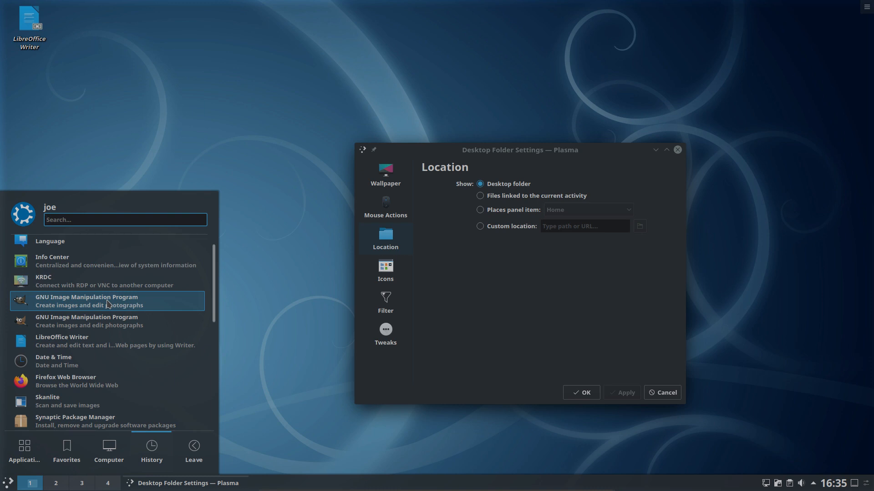
pyautogui.rightClick(108, 304)
pyautogui.click(100, 122)
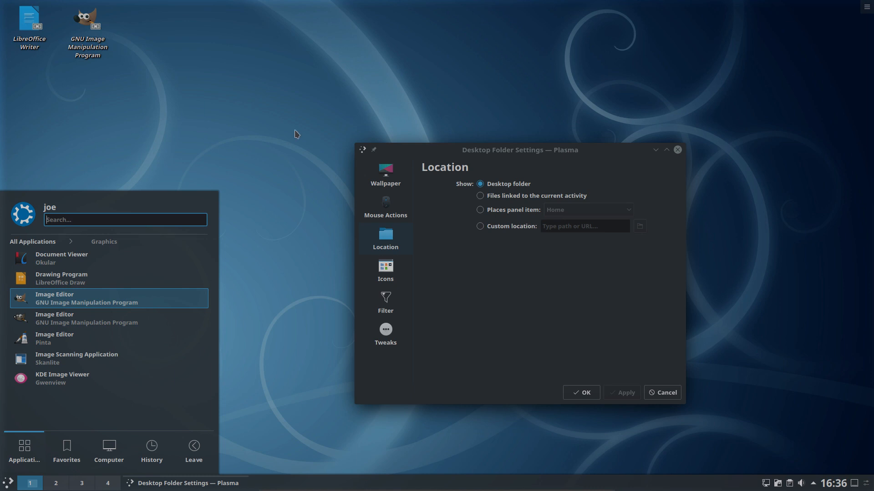
# In the desktop's Icons settings, set the icon arrangement to Columns and apply the change.
pyautogui.click(389, 273)
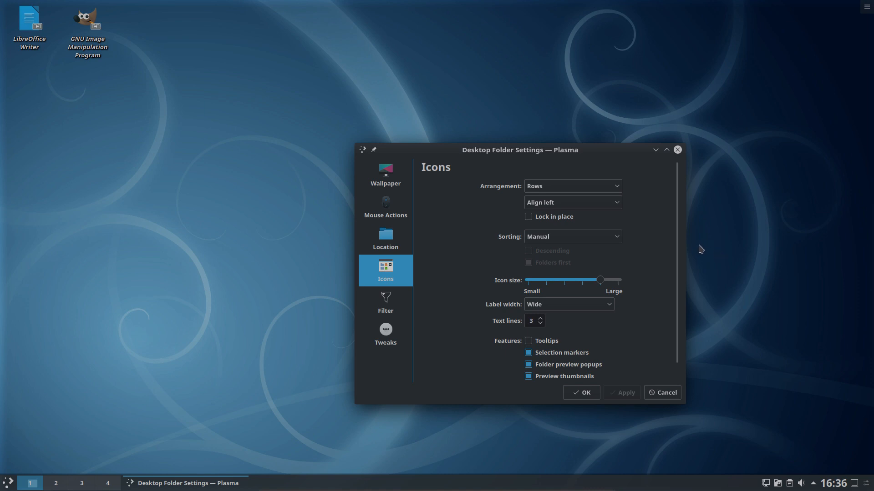
pyautogui.click(615, 190)
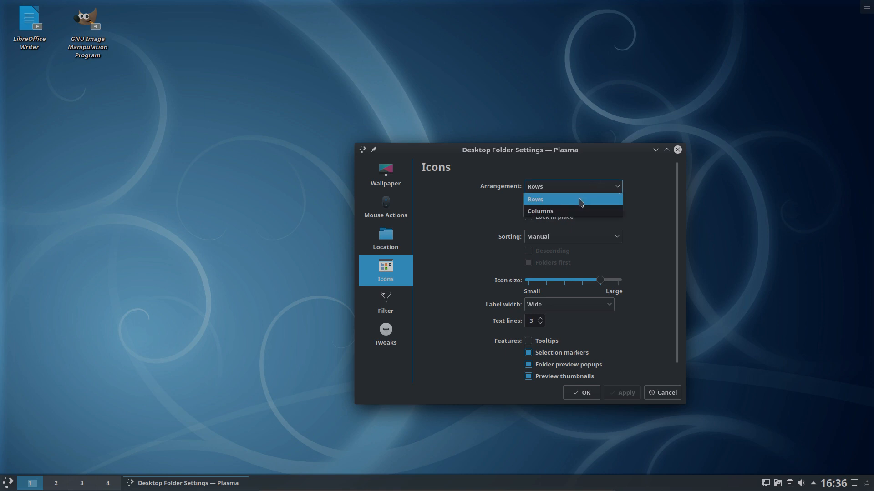
pyautogui.click(555, 212)
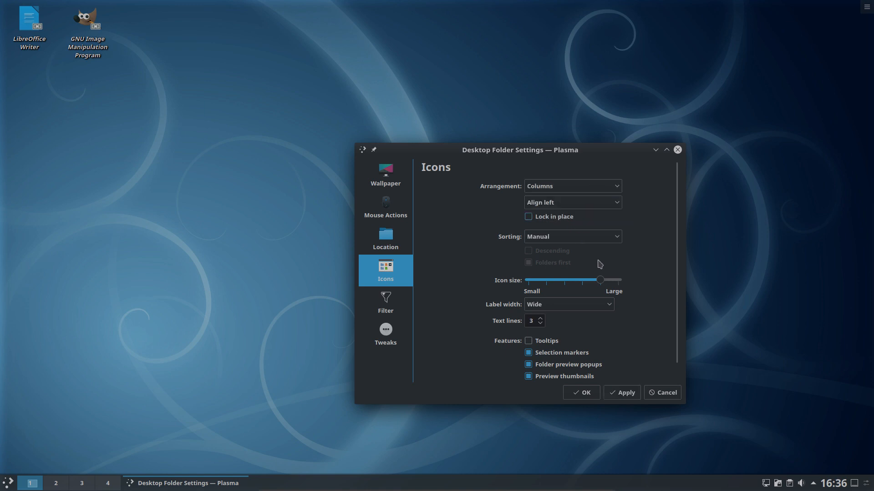
pyautogui.click(624, 394)
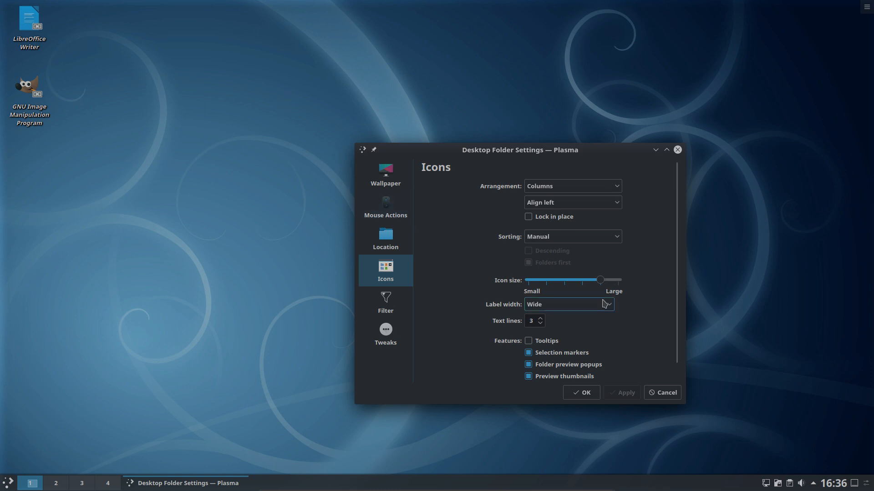
# Try the largest desktop icon size, apply it, and set the size one notch smaller again.
pyautogui.moveTo(602, 284); pyautogui.dragTo(626, 283)
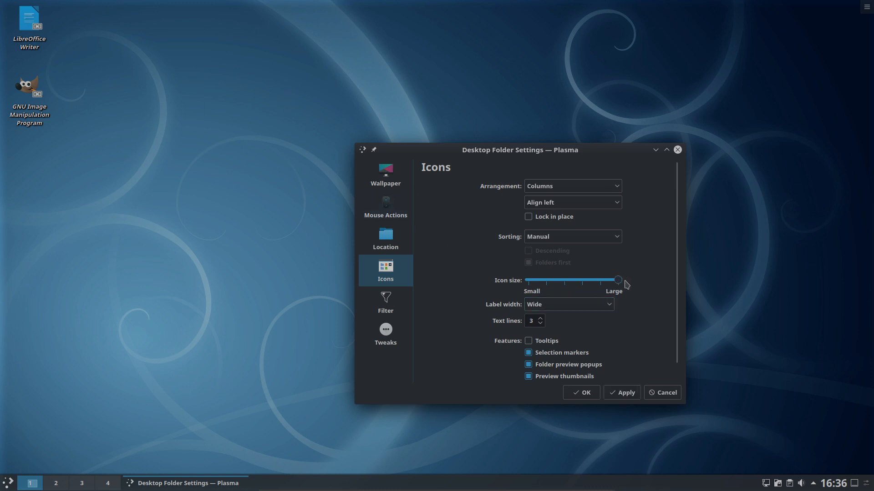
pyautogui.click(626, 393)
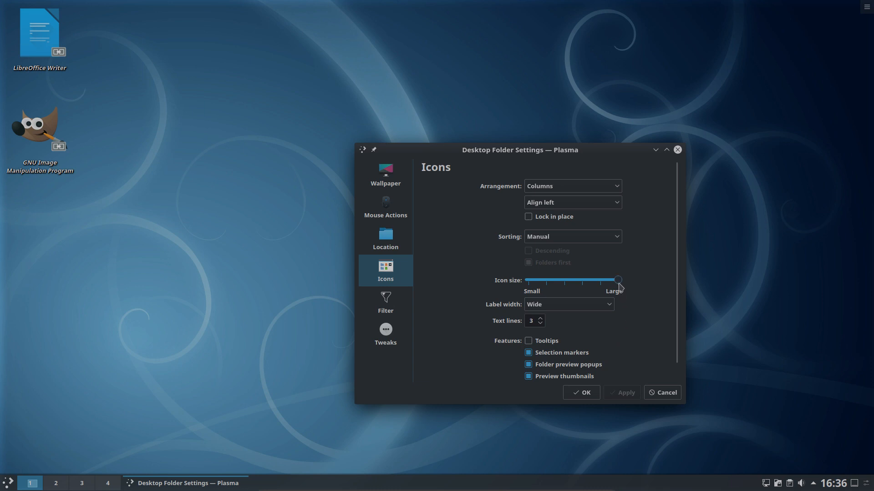
pyautogui.moveTo(619, 284); pyautogui.dragTo(608, 287)
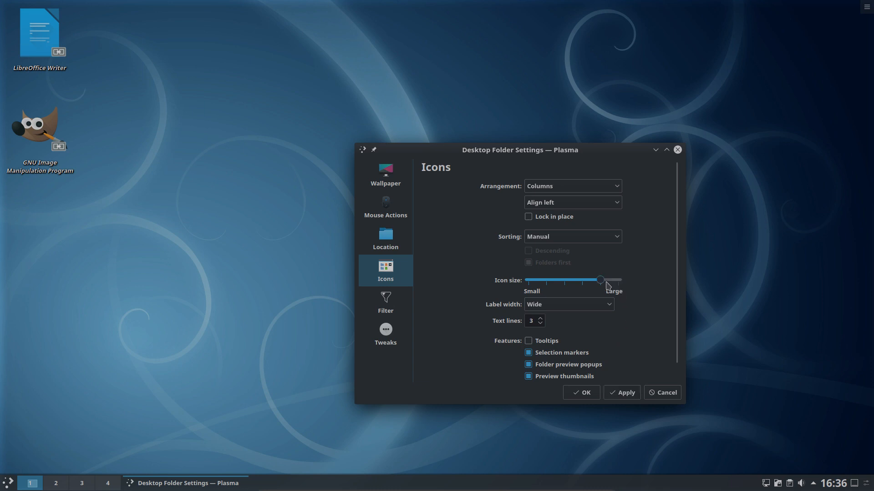
pyautogui.click(627, 394)
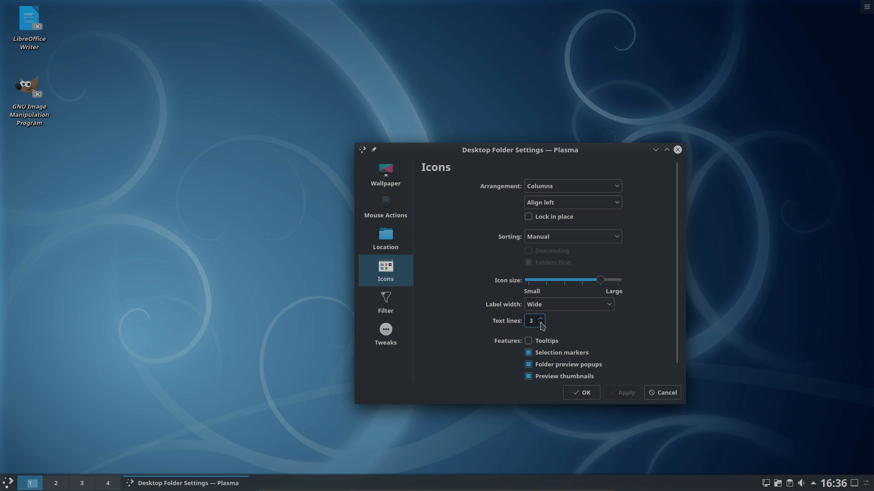
# Set the desktop icon labels to 2 text lines and apply the change.
pyautogui.click(541, 324)
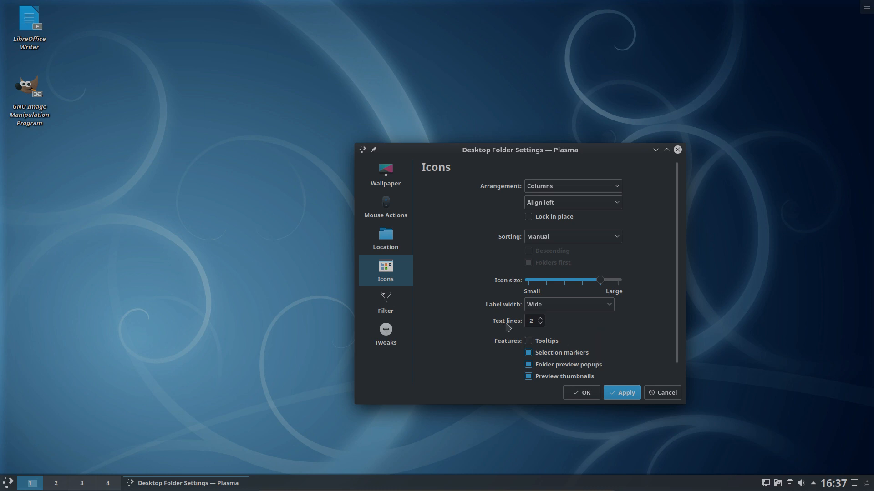
pyautogui.click(624, 393)
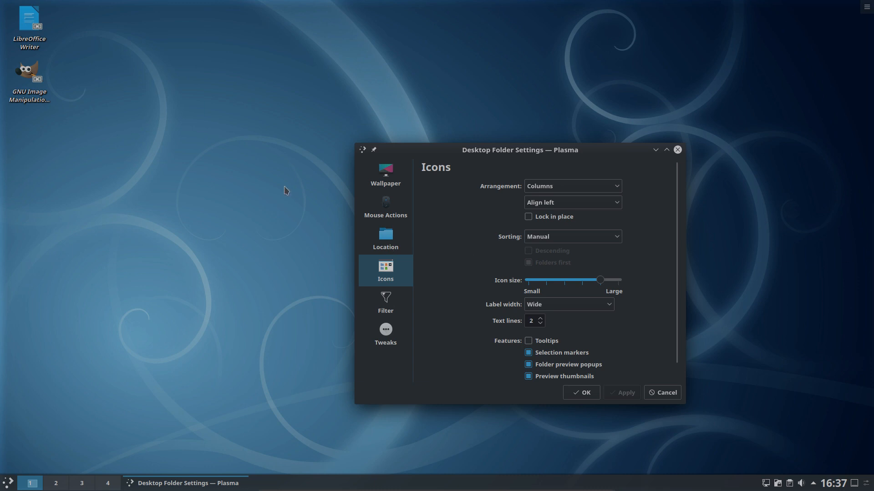
# Set the desktop icon labels to 3 text lines and apply the change.
pyautogui.click(541, 319)
pyautogui.click(623, 393)
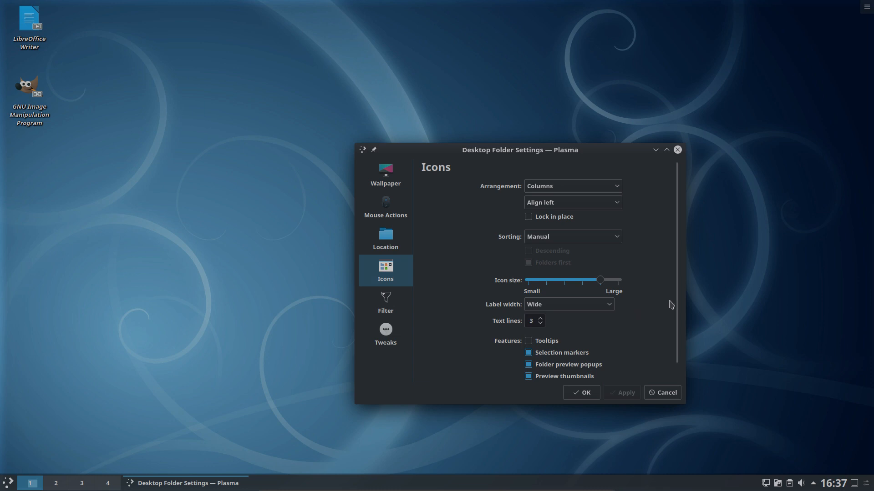
pyautogui.press('Up')
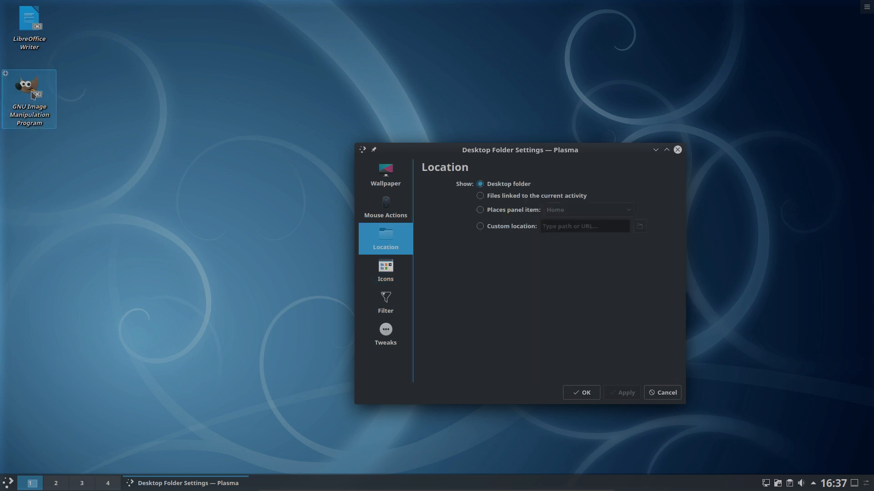
# Move the GNU Image Manipulation Program and LibreOffice Writer links from the desktop to the trash, and accept the desktop folder settings.
pyautogui.rightClick(32, 95)
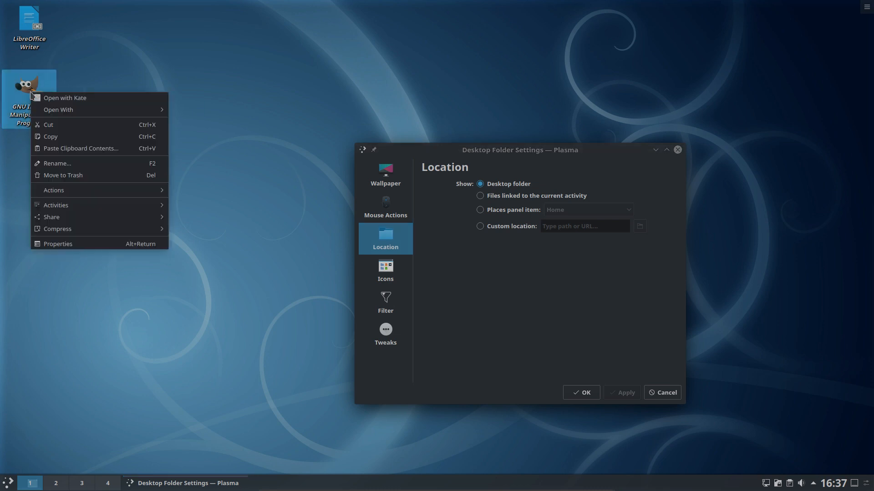
pyautogui.click(85, 175)
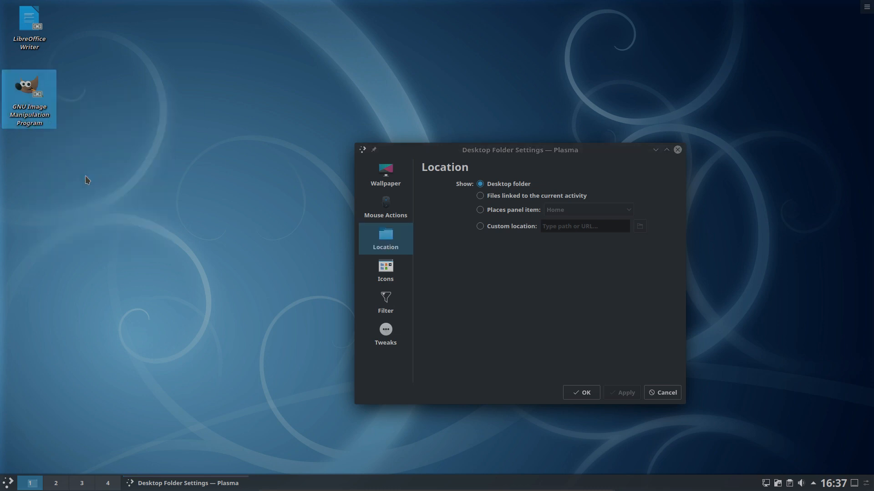
pyautogui.rightClick(28, 23)
pyautogui.click(83, 107)
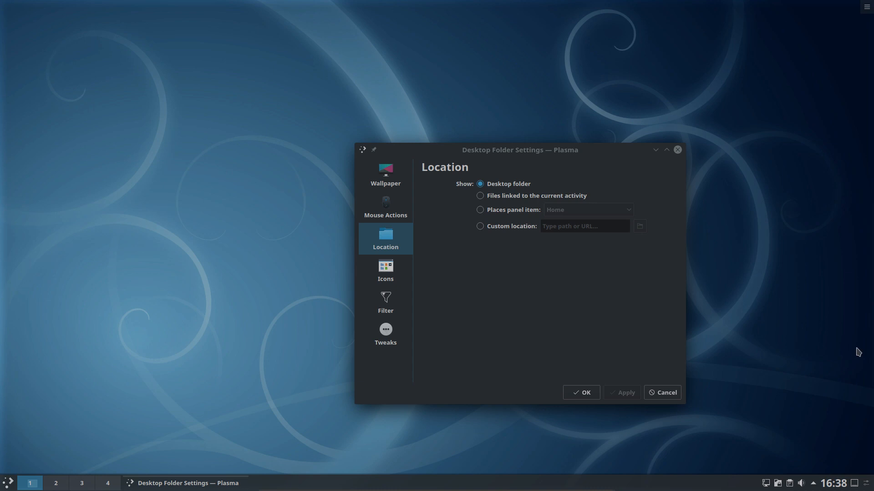
pyautogui.click(580, 393)
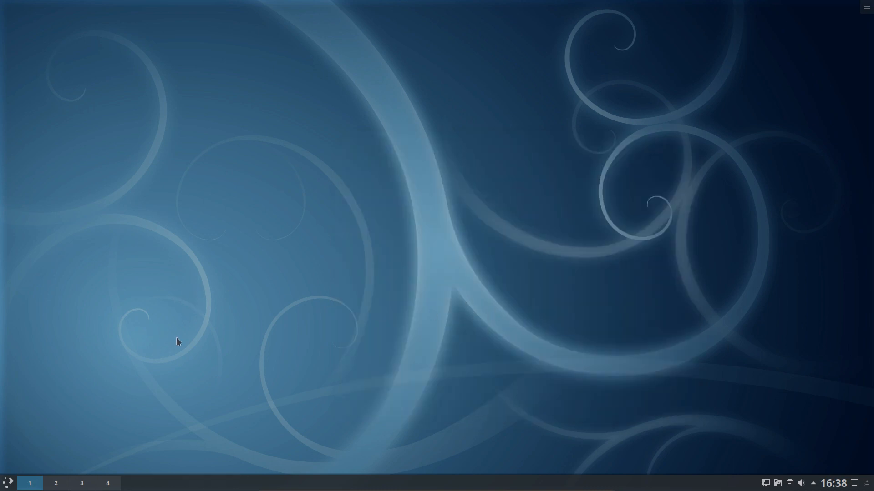
# Open System Settings from the launcher's favorites, move its window toward the middle of the desktop and show the Look and Feel themes.
pyautogui.click(9, 482)
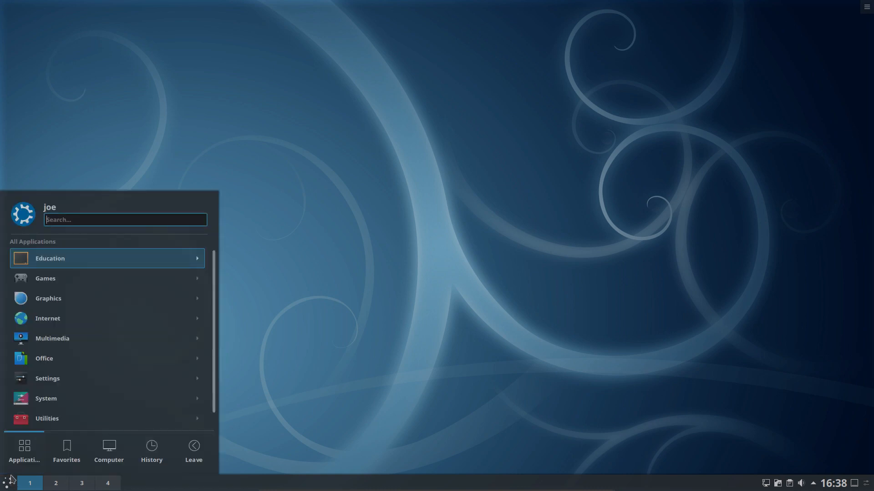
pyautogui.moveTo(64, 459)
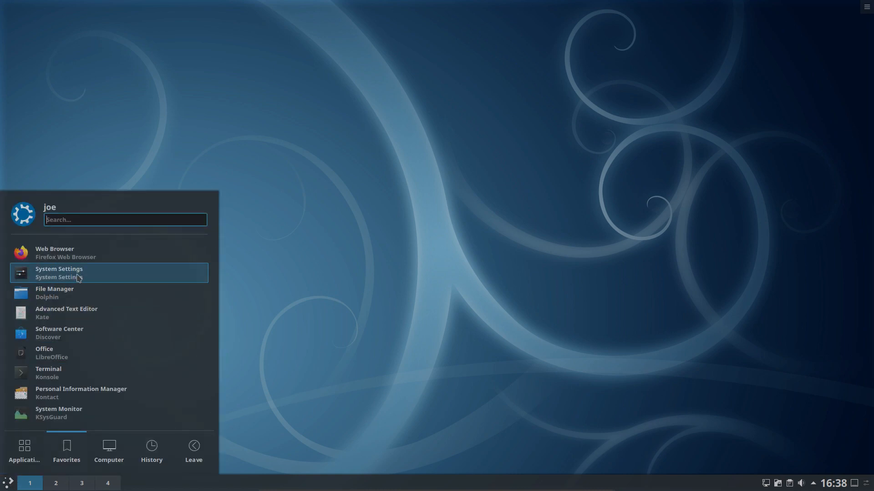
pyautogui.click(78, 278)
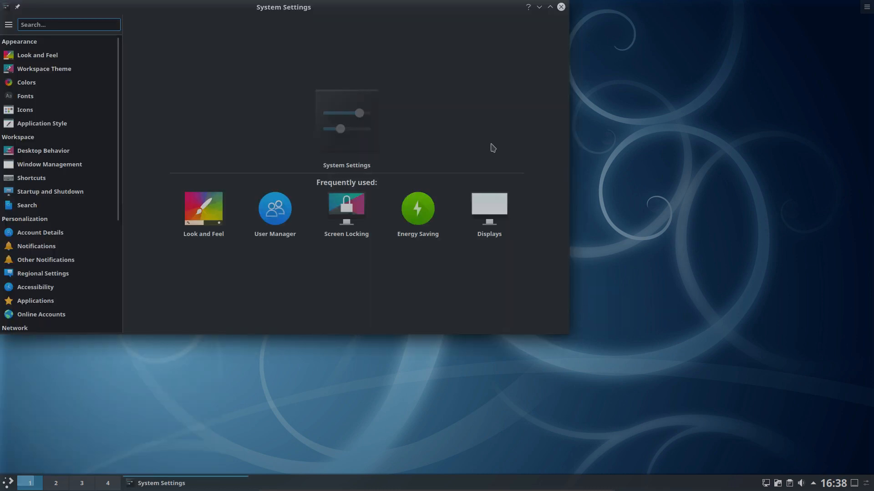
pyautogui.moveTo(347, 11); pyautogui.dragTo(575, 70)
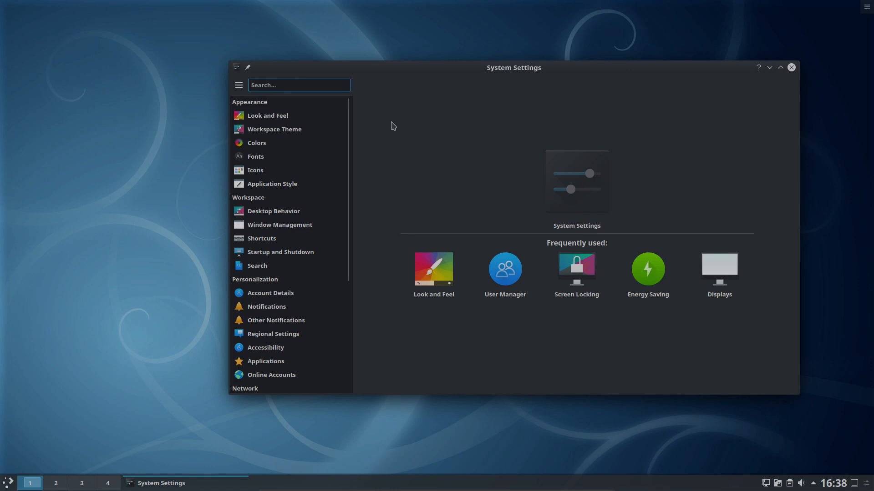
pyautogui.click(247, 117)
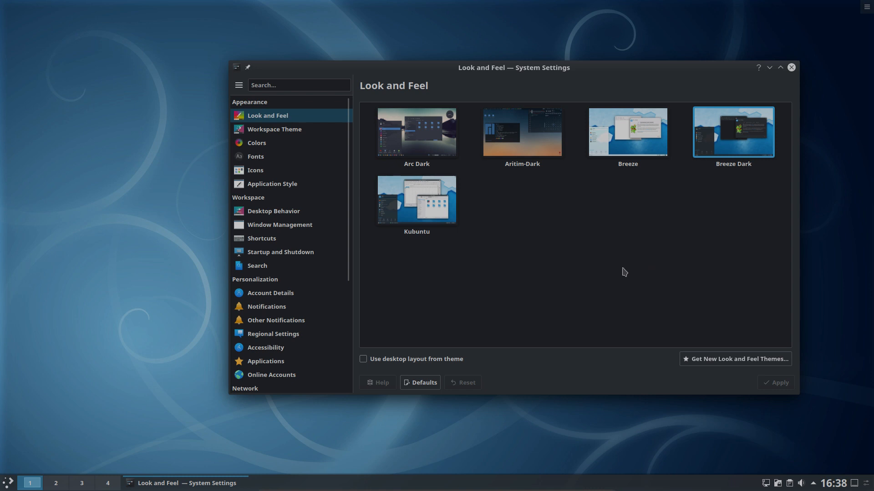
# Try the Kubuntu look and feel theme and apply it, and replace it with the Breeze theme.
pyautogui.moveTo(735, 149)
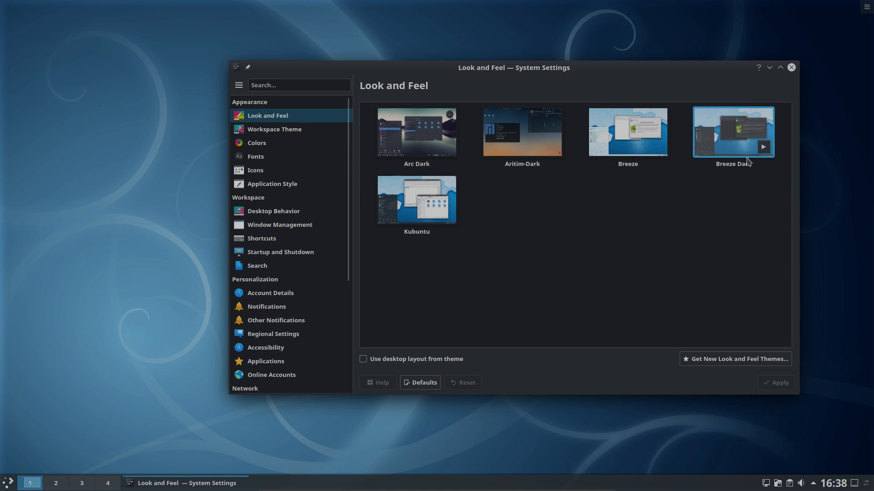
pyautogui.moveTo(741, 174)
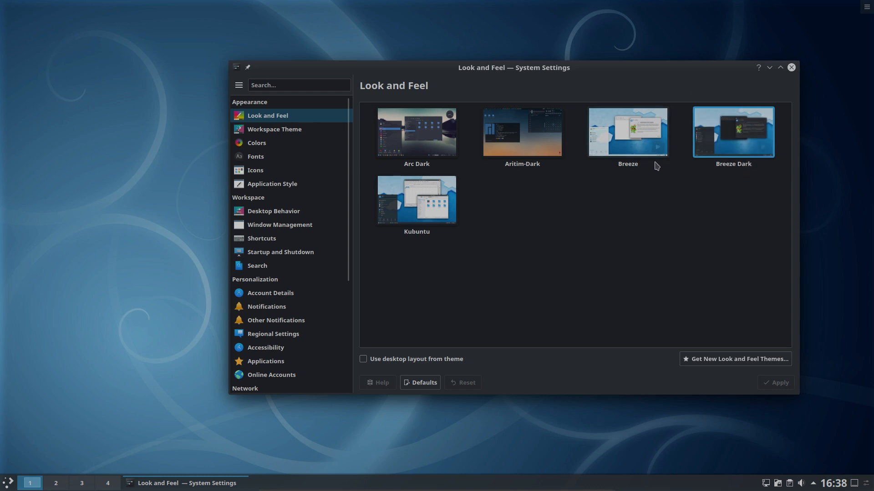
pyautogui.click(409, 207)
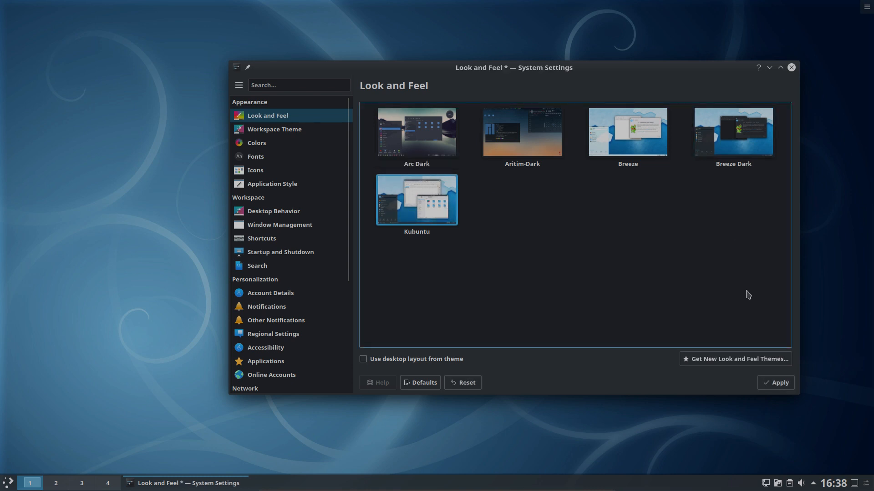
pyautogui.click(780, 385)
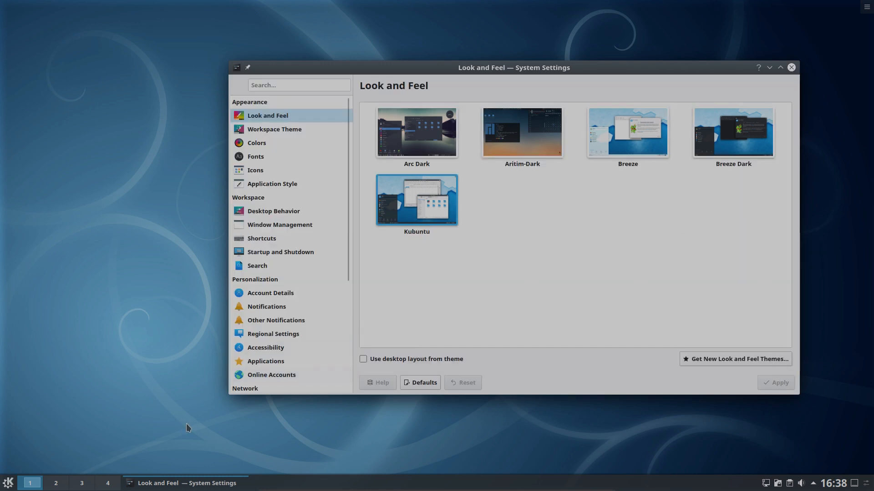
pyautogui.click(631, 143)
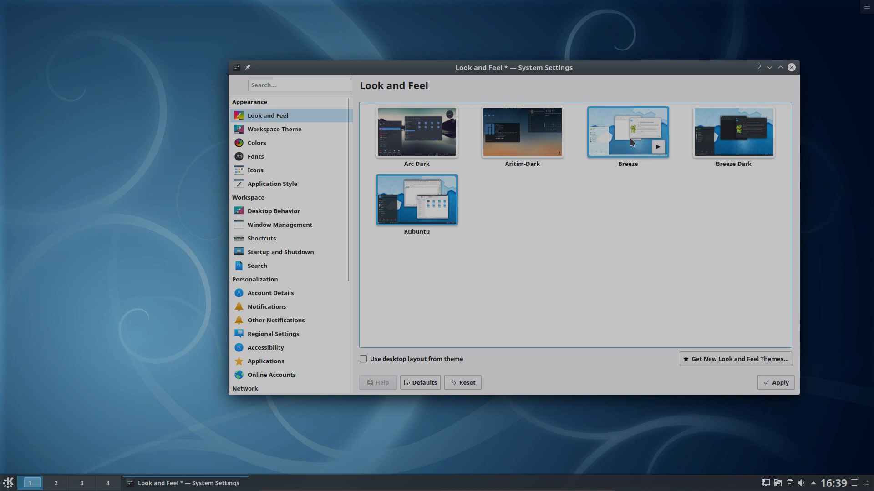
pyautogui.click(776, 383)
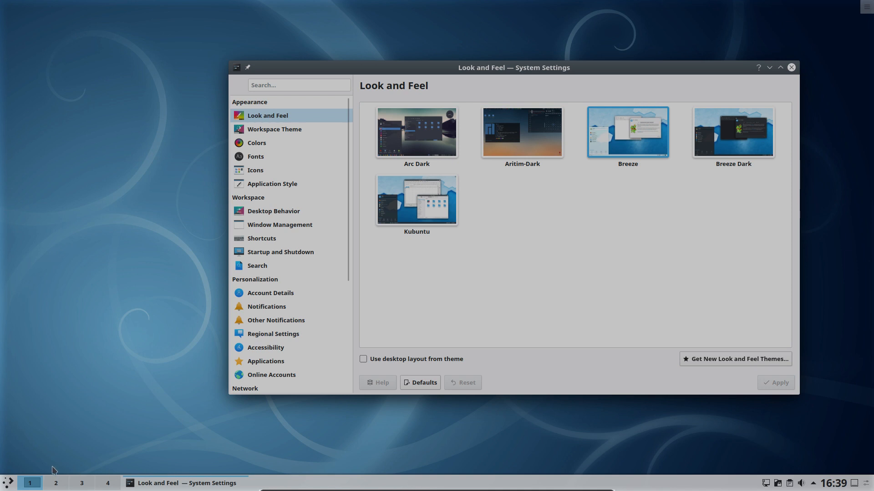
# Browse the downloadable look and feel themes ordered by newest and by rating, and close the add-on installer.
pyautogui.click(737, 145)
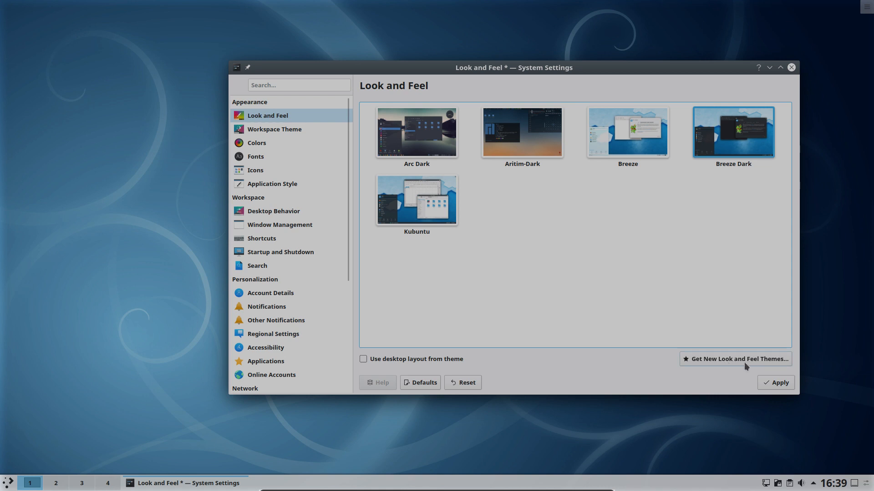
pyautogui.click(769, 362)
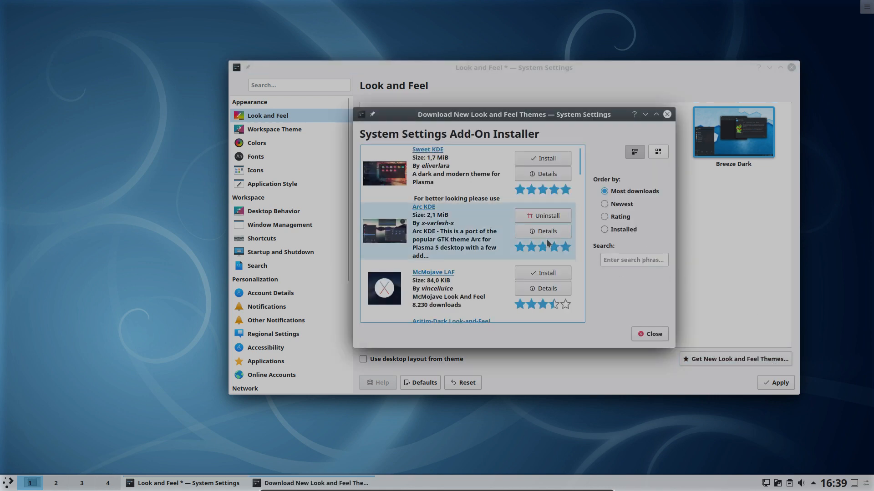
pyautogui.click(605, 205)
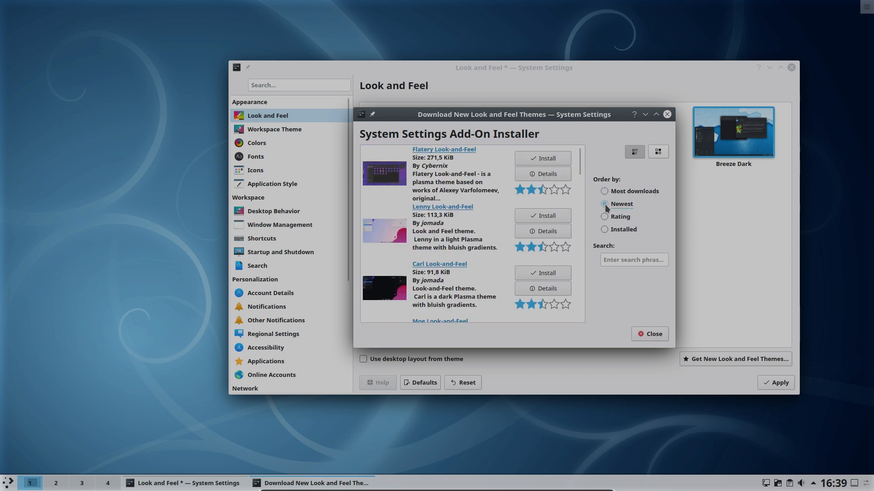
pyautogui.click(604, 216)
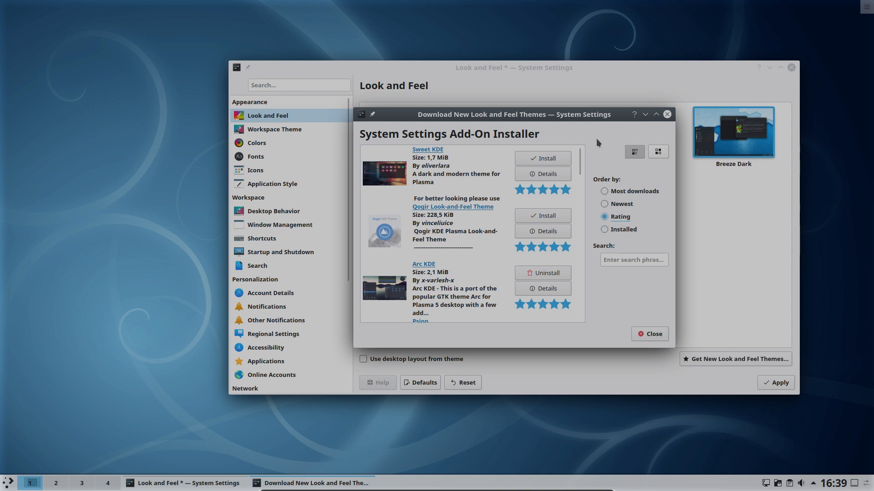
pyautogui.moveTo(586, 114); pyautogui.dragTo(623, 132)
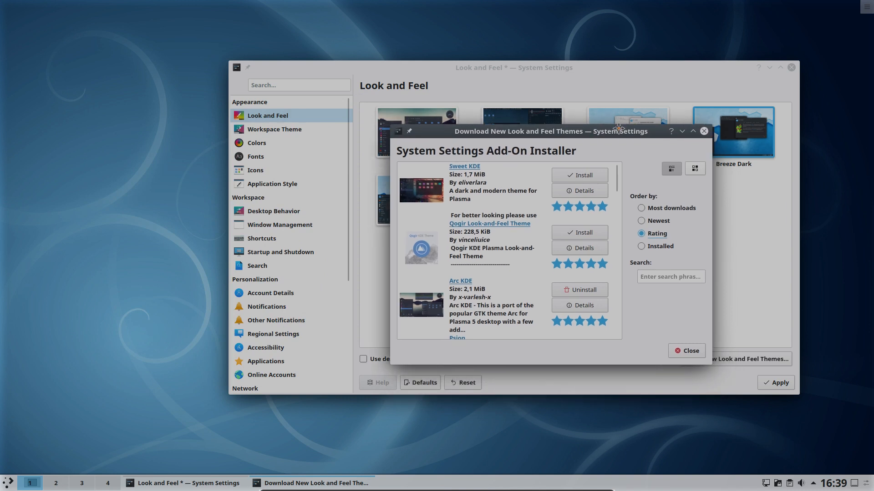
pyautogui.click(688, 351)
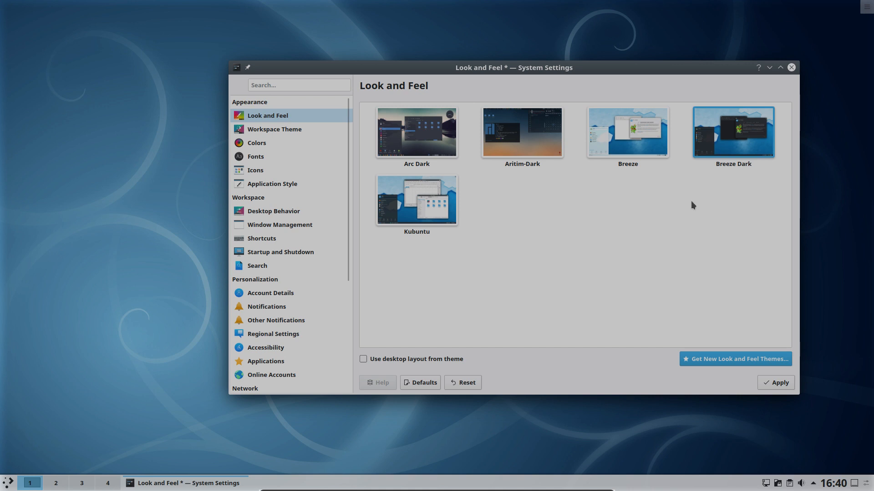
# Select the Breeze Dark look and feel theme and apply it.
pyautogui.click(733, 137)
pyautogui.click(772, 384)
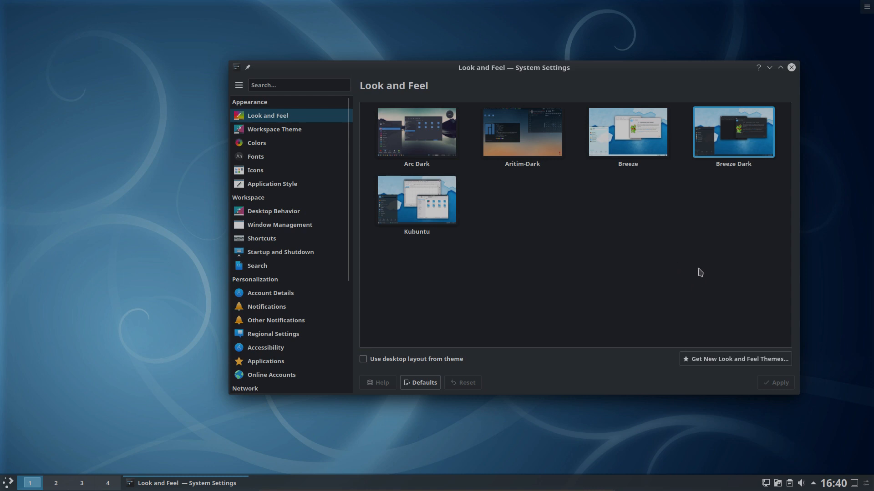
# Try the Arc Dark Plasma theme from Workspace Theme, checking it on the application launcher, and reapply the Breeze Dark Plasma theme.
pyautogui.click(266, 135)
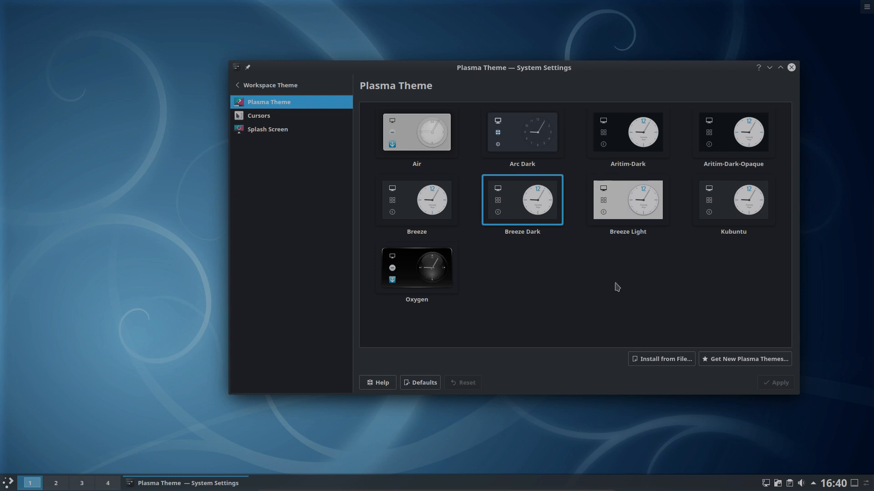
pyautogui.click(525, 142)
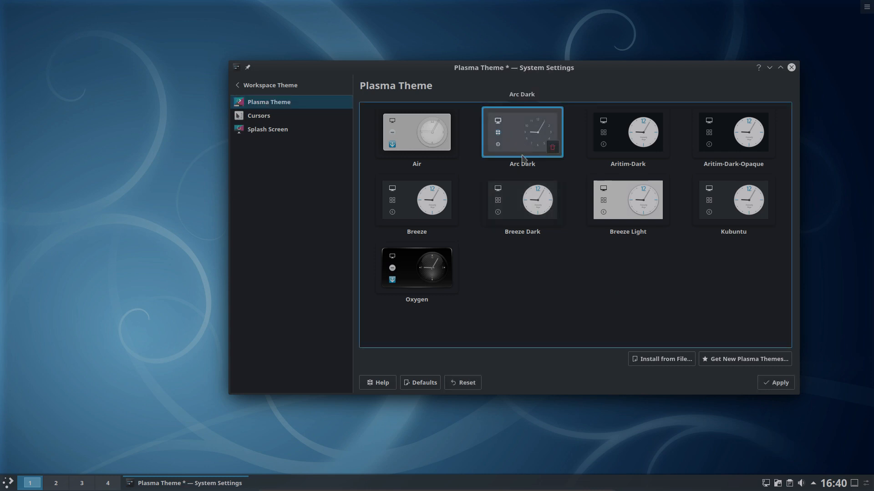
pyautogui.click(776, 382)
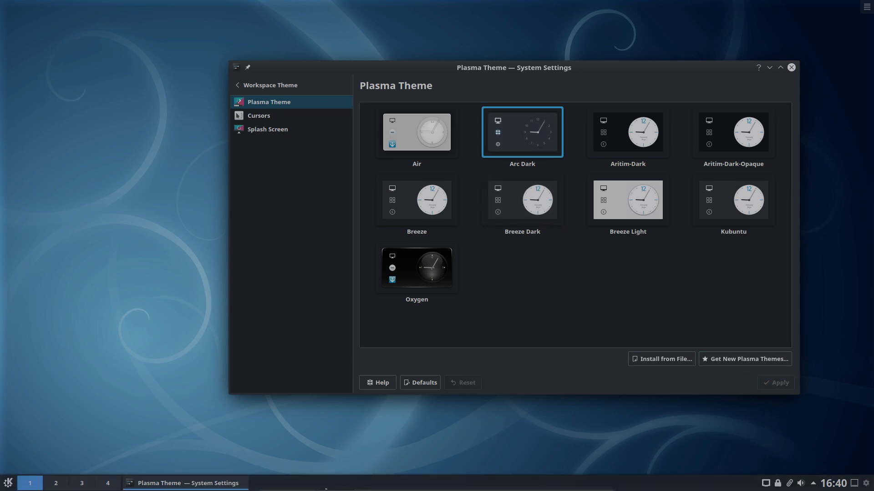
pyautogui.press('super')
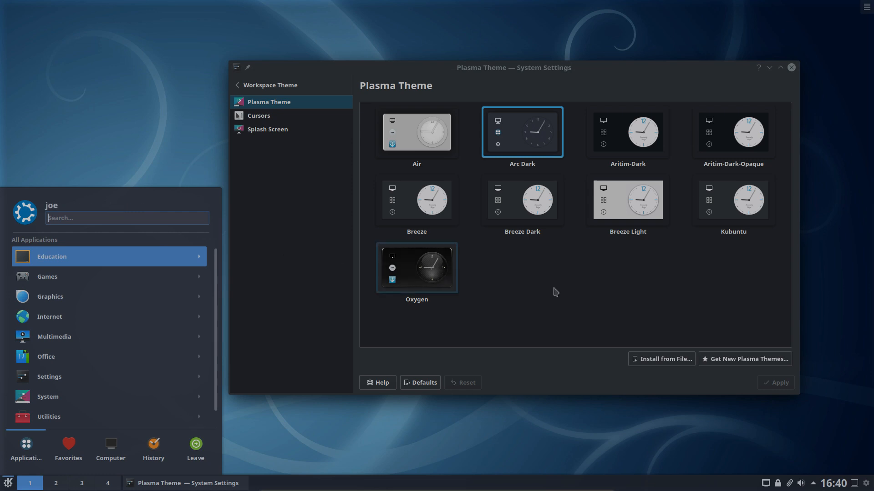
pyautogui.click(686, 272)
pyautogui.click(504, 205)
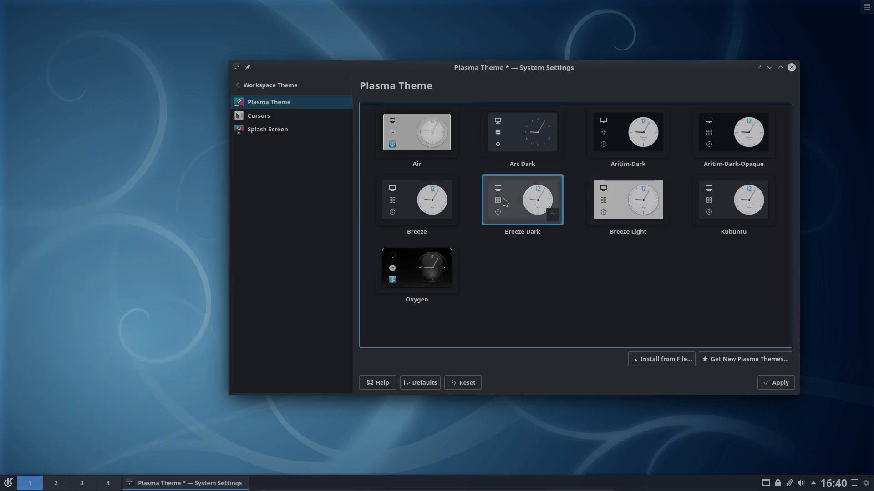
pyautogui.click(779, 383)
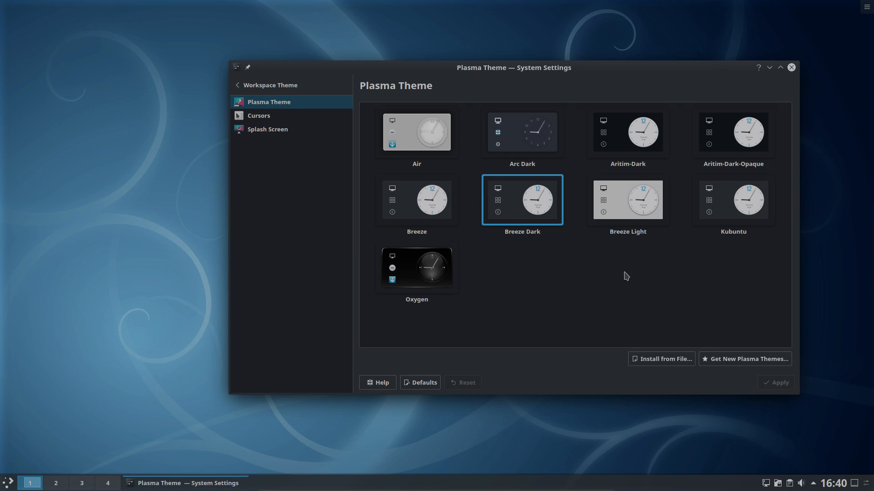
# Look at the installed cursor themes and browse the list of color schemes to its end.
pyautogui.click(255, 117)
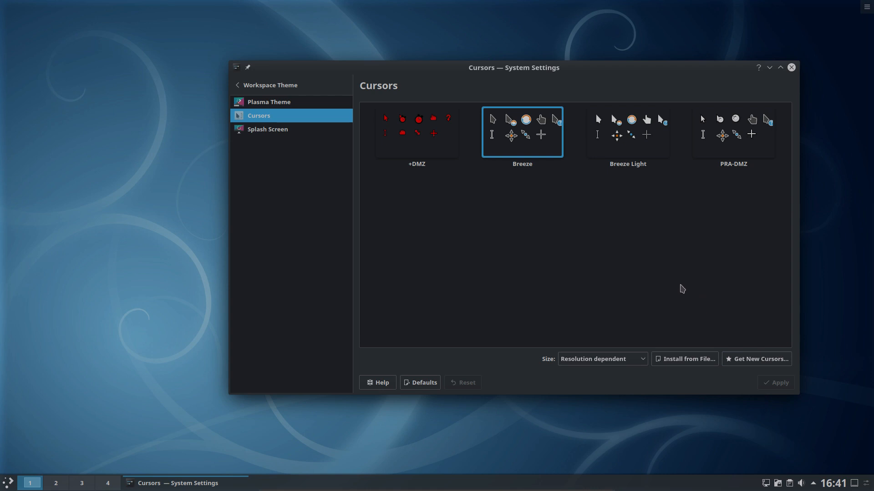
pyautogui.click(239, 85)
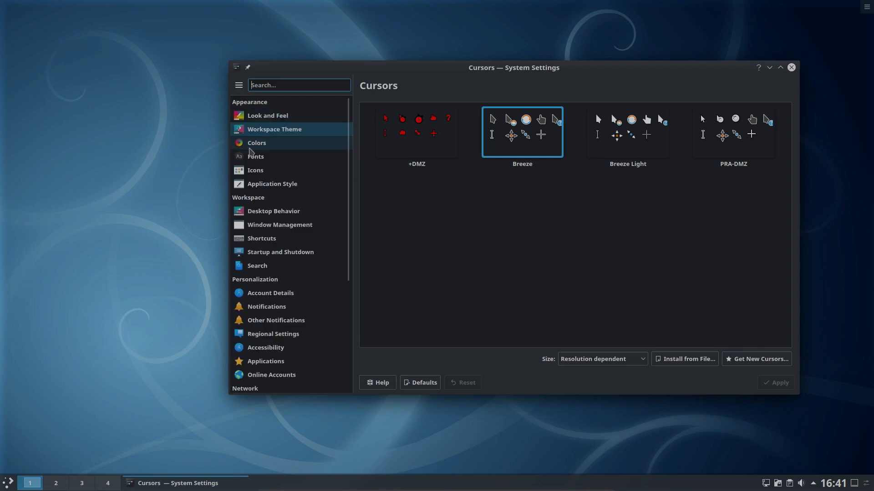
pyautogui.click(253, 143)
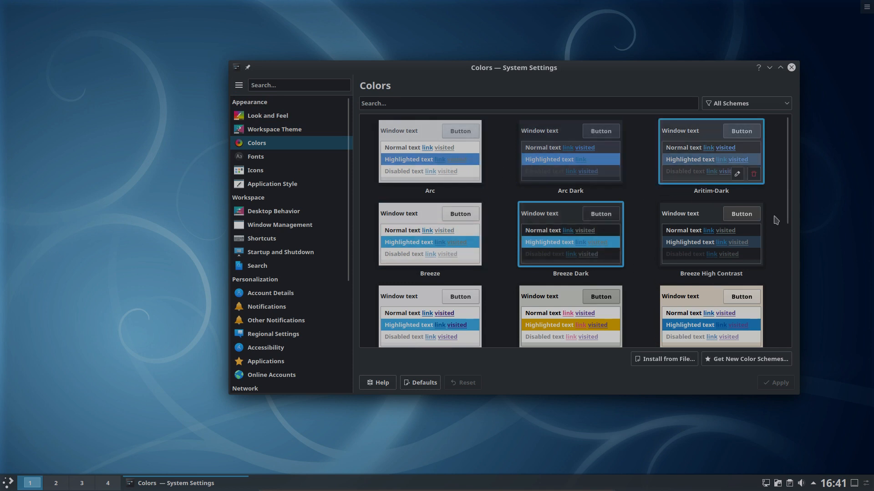
pyautogui.moveTo(789, 206); pyautogui.dragTo(769, 327)
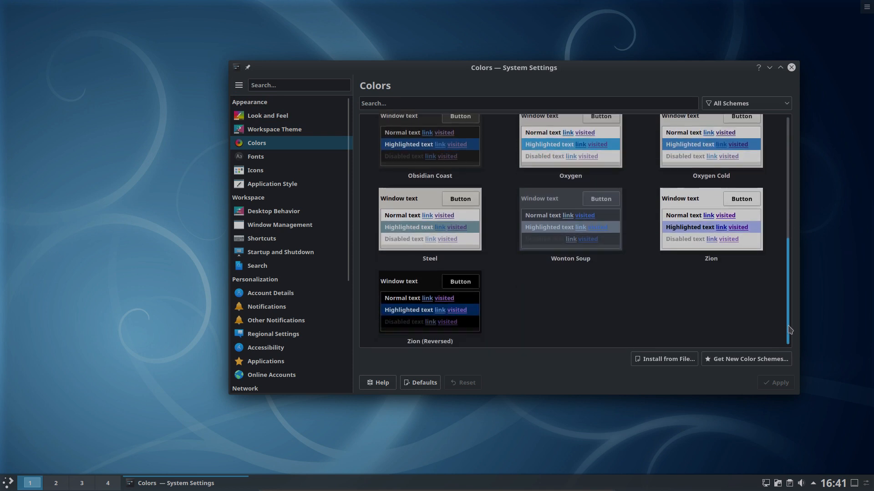
# Preview the DejaVu Serif font in Font Management and look at the installed icon themes.
pyautogui.click(282, 157)
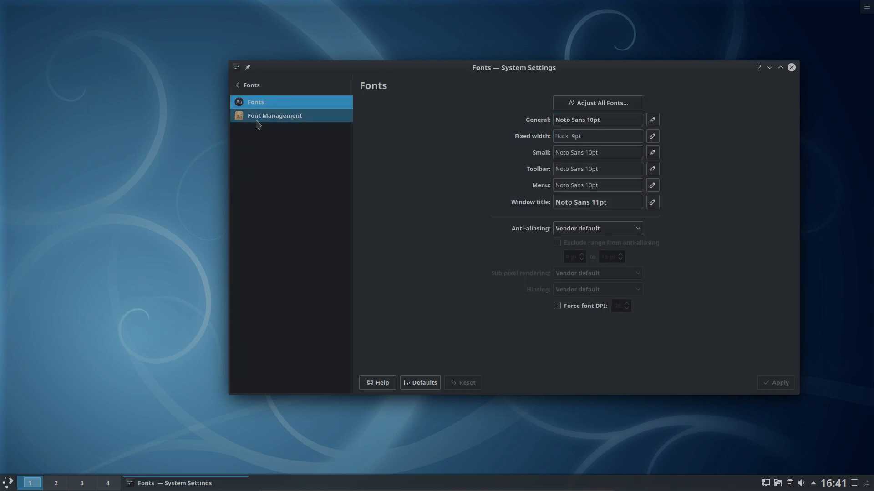
pyautogui.click(263, 122)
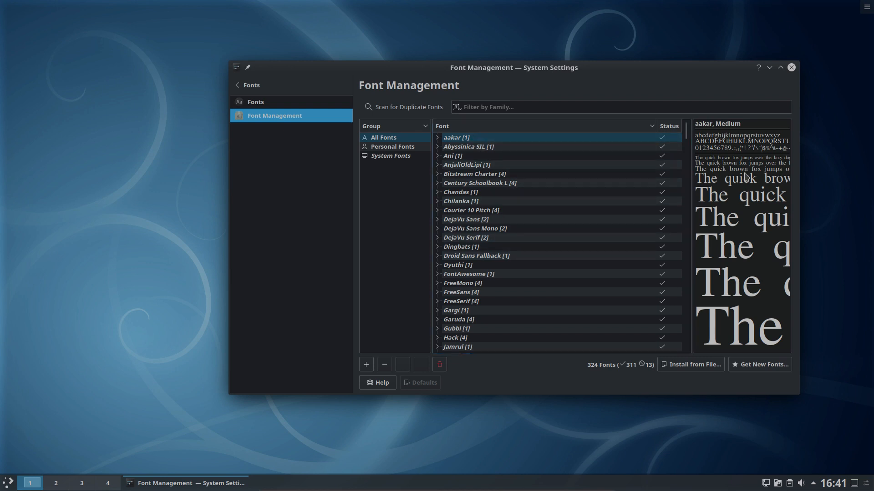
pyautogui.click(460, 241)
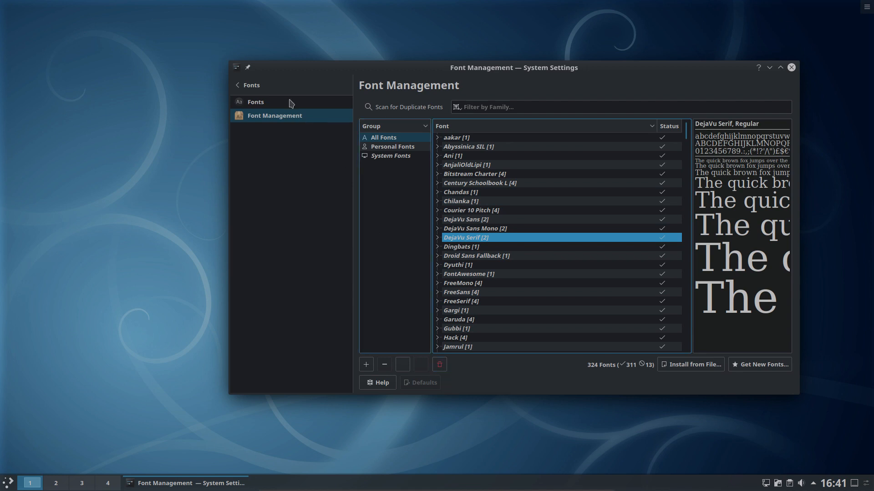
pyautogui.click(246, 87)
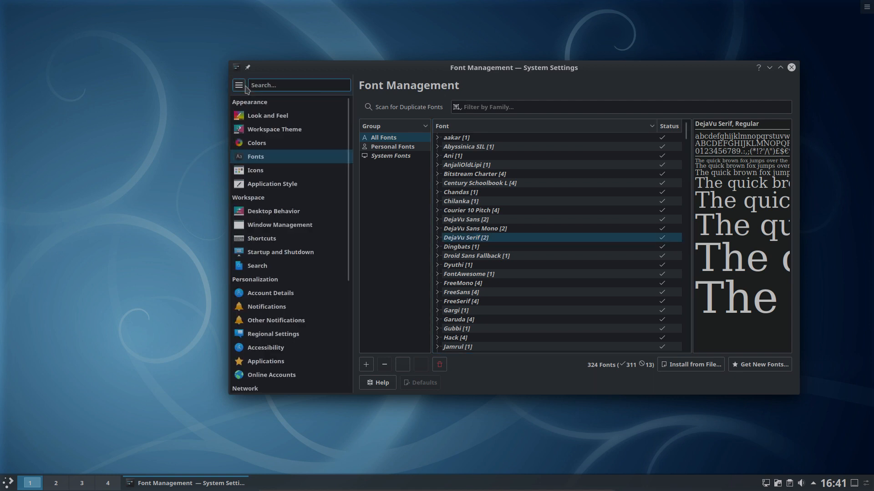
pyautogui.click(264, 173)
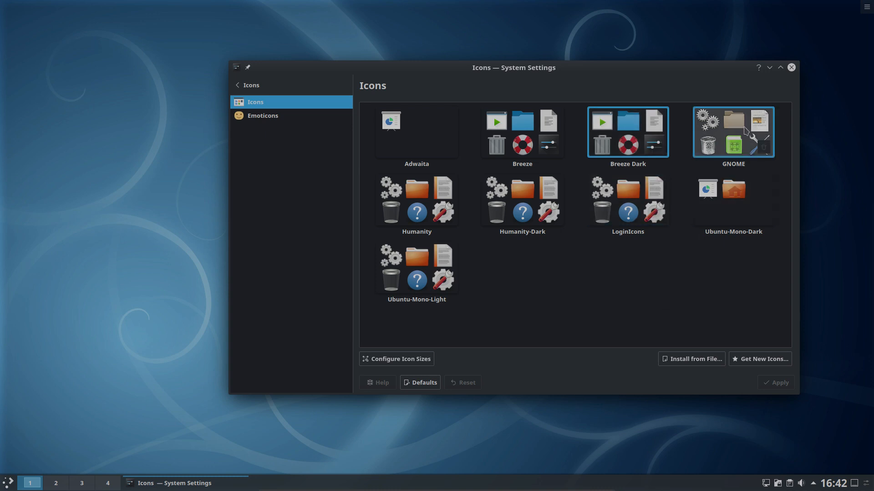
# Preview the Fusion, MS Windows 9x and Oxygen application styles, reselect Breeze and discard the pending changes.
pyautogui.click(248, 86)
pyautogui.click(283, 187)
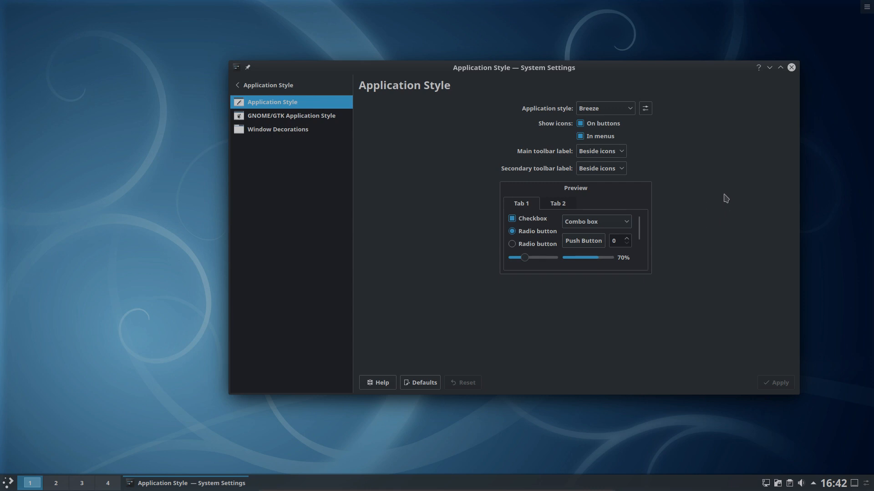
pyautogui.click(633, 112)
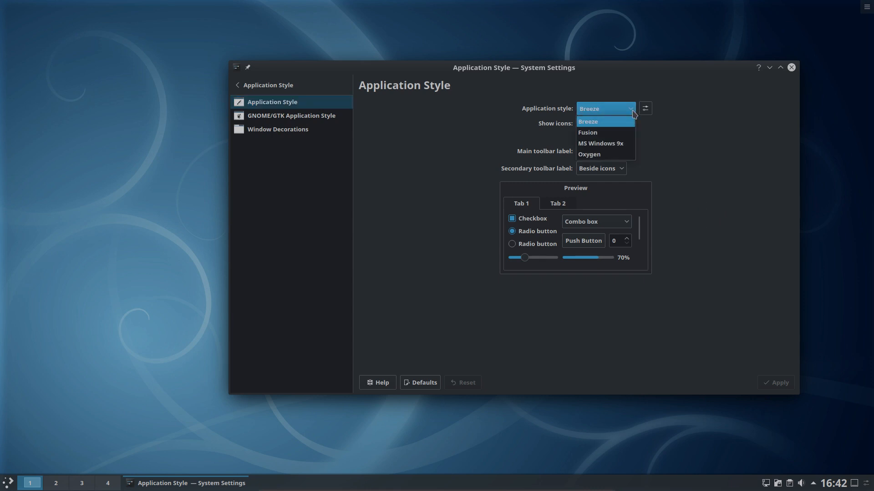
pyautogui.click(620, 132)
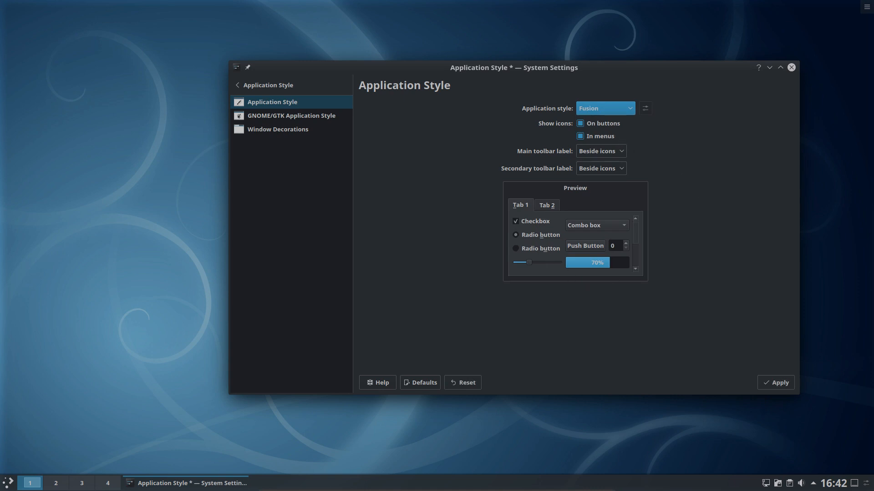
pyautogui.click(629, 112)
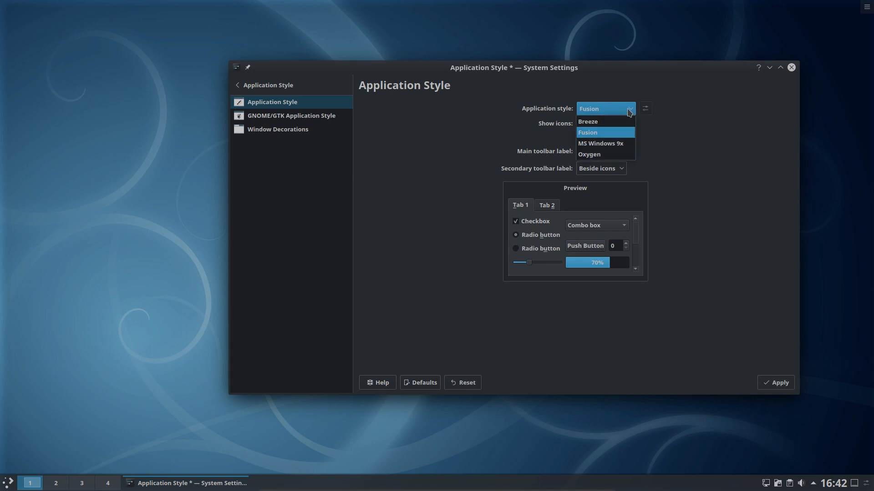
pyautogui.click(615, 144)
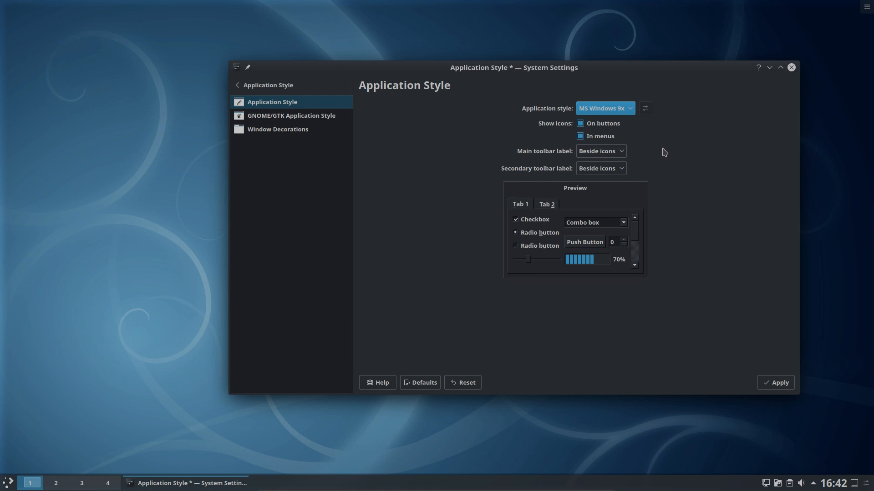
pyautogui.click(634, 111)
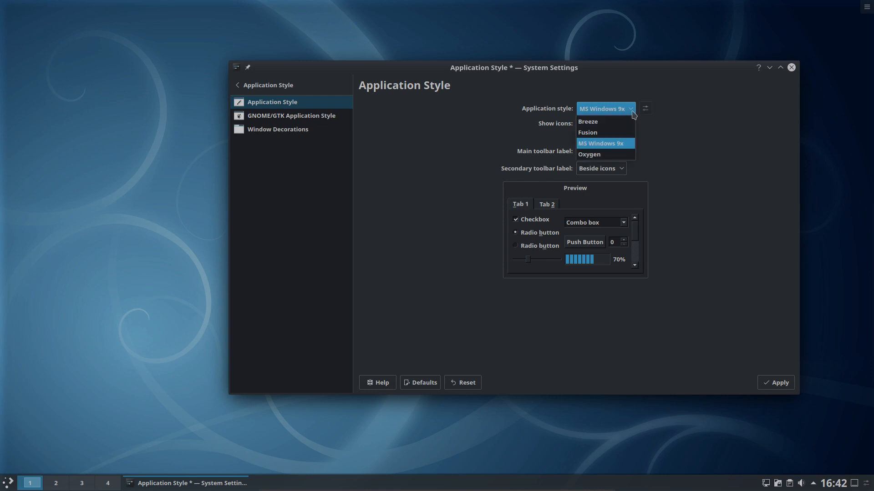
pyautogui.click(613, 152)
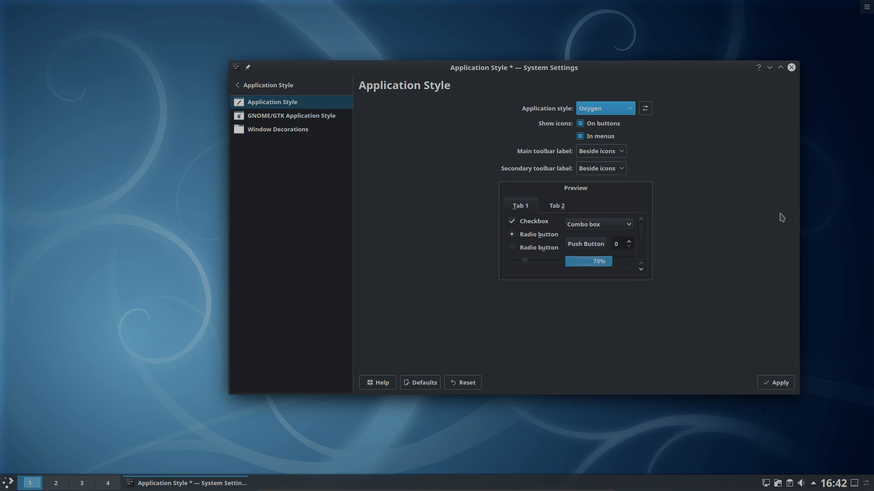
pyautogui.click(619, 109)
pyautogui.click(605, 123)
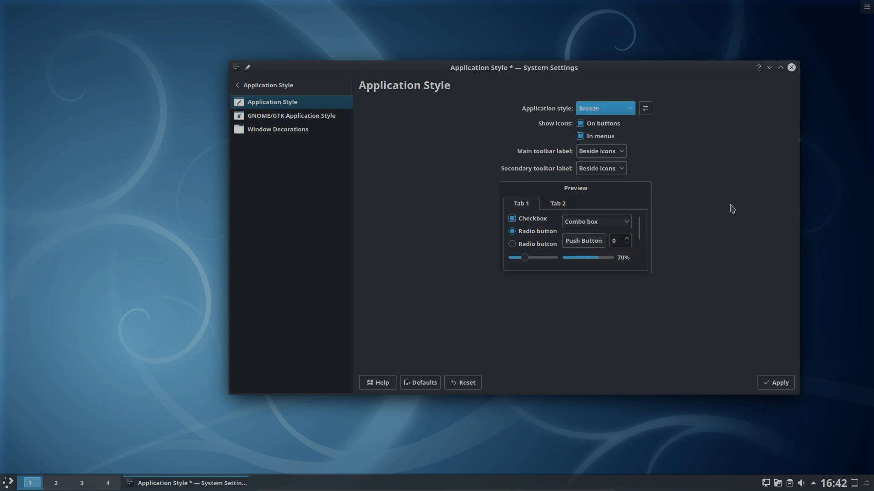
pyautogui.click(305, 120)
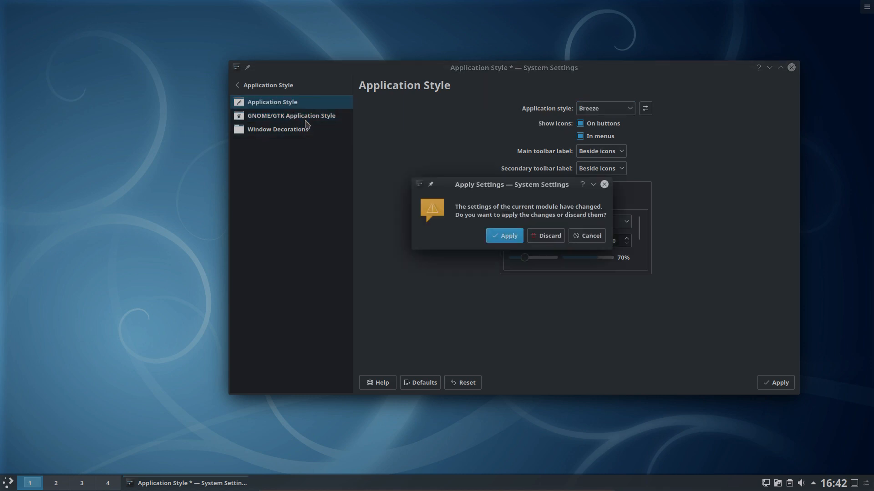
pyautogui.click(550, 236)
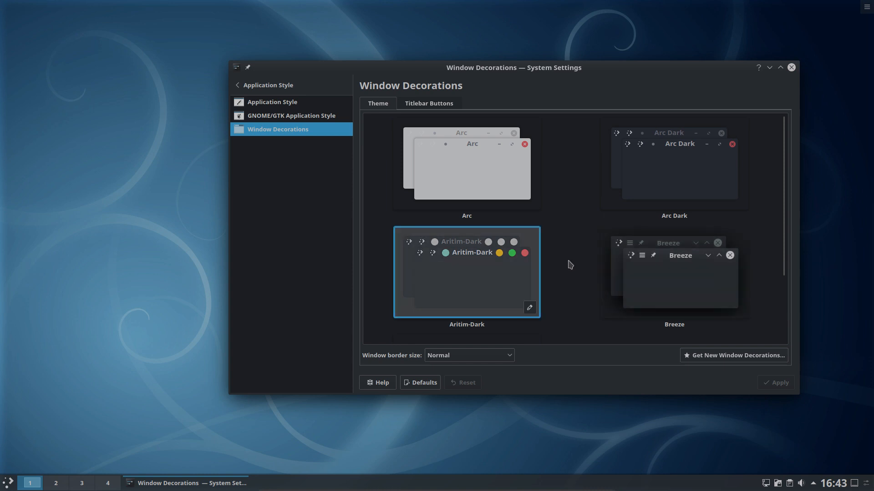
# Try the Aritim-Dark theme in Window Decorations and reapply the Breeze decoration.
pyautogui.click(496, 269)
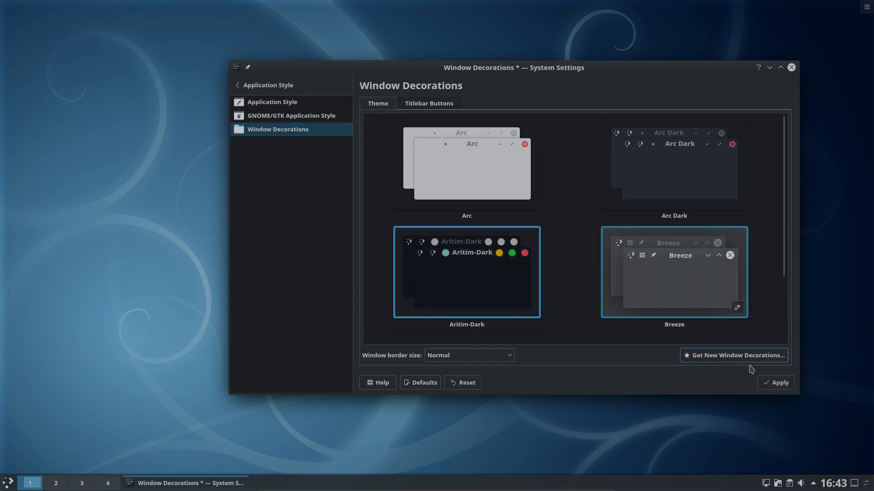
pyautogui.click(779, 384)
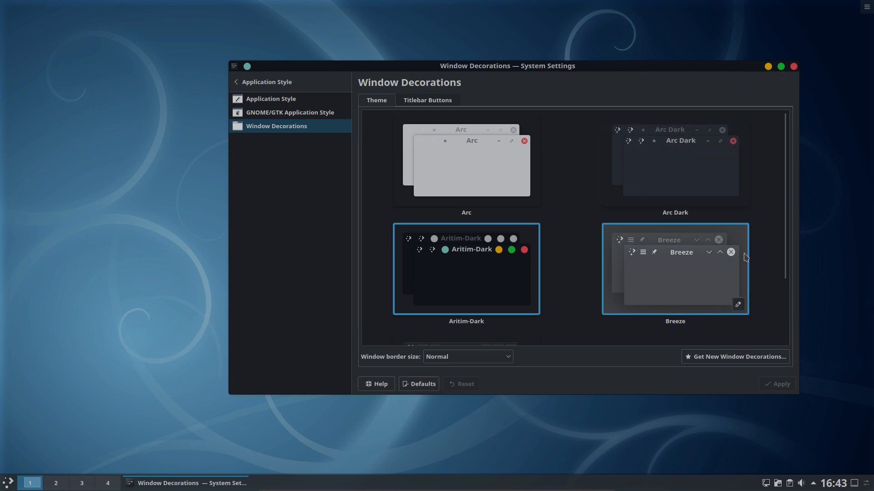
pyautogui.click(696, 270)
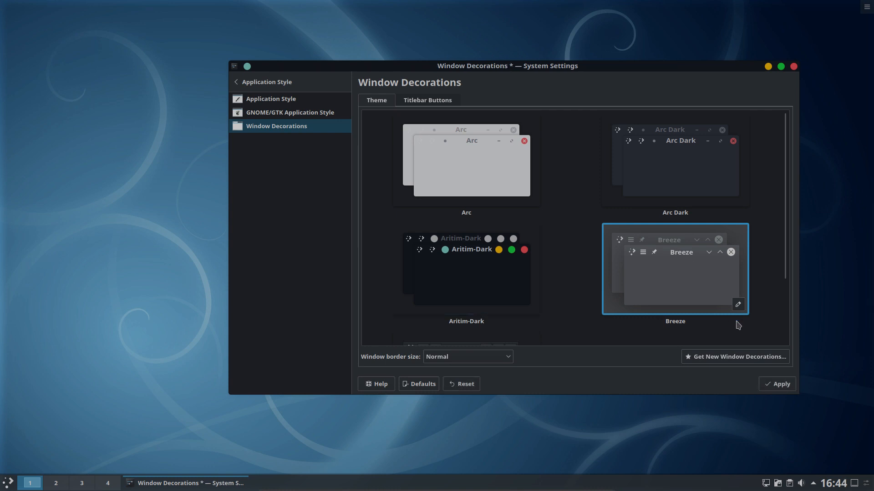
pyautogui.click(777, 385)
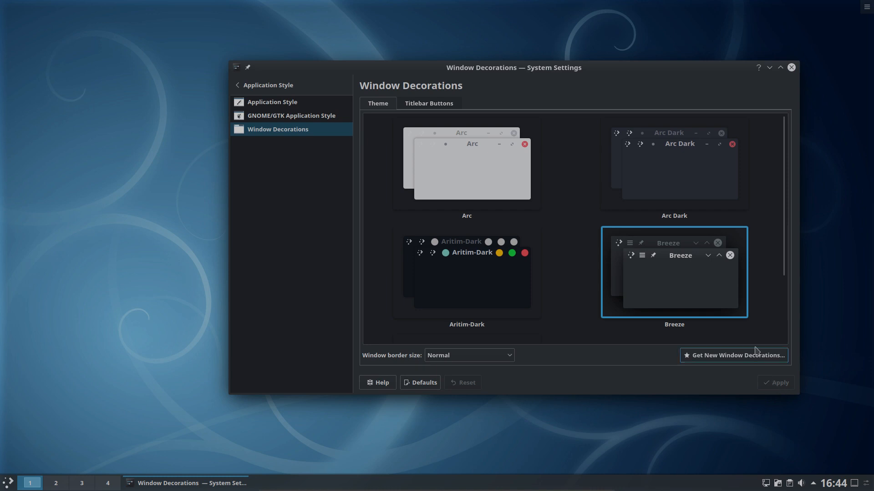
# Try the Arc Dark window decoration and switch back to Breeze, applying each choice.
pyautogui.click(705, 191)
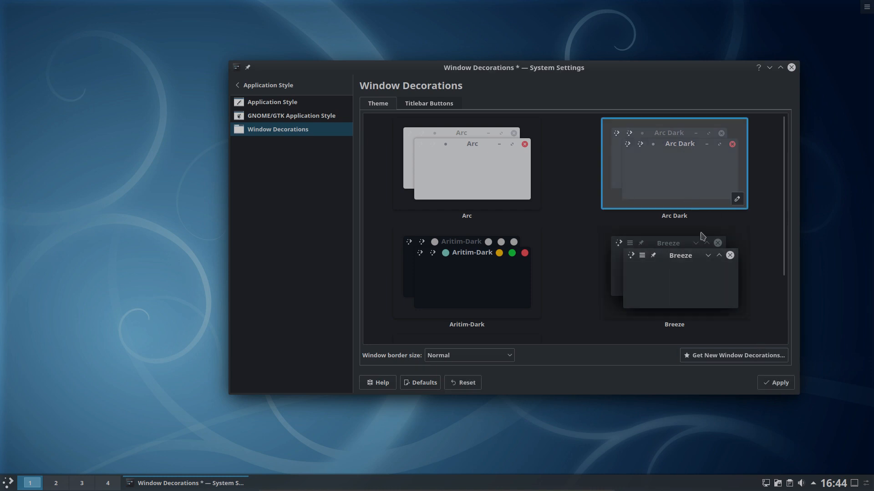
pyautogui.click(778, 385)
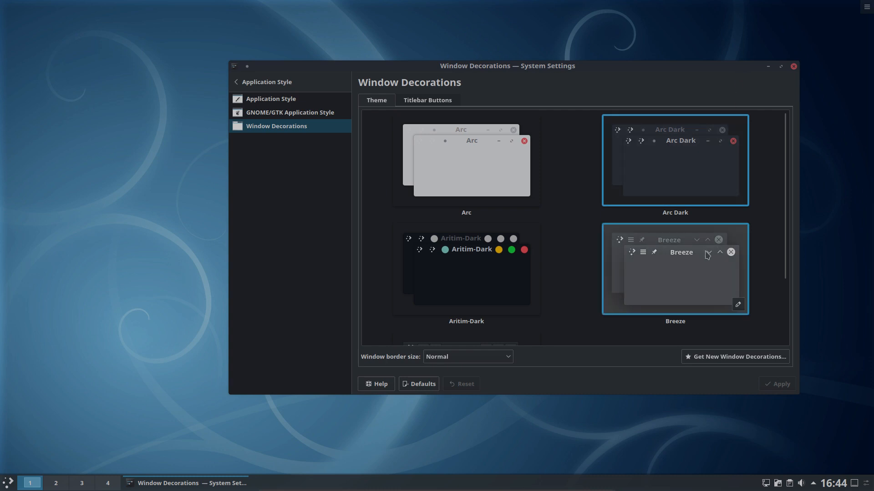
pyautogui.click(693, 263)
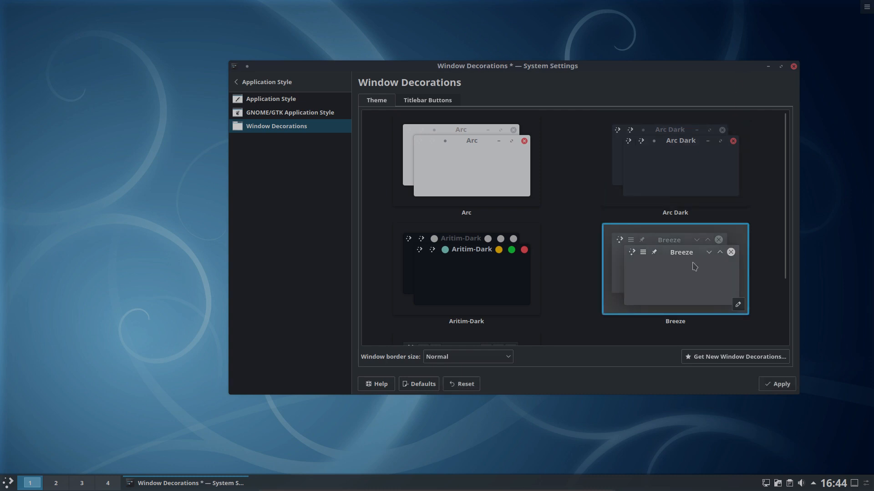
pyautogui.click(778, 384)
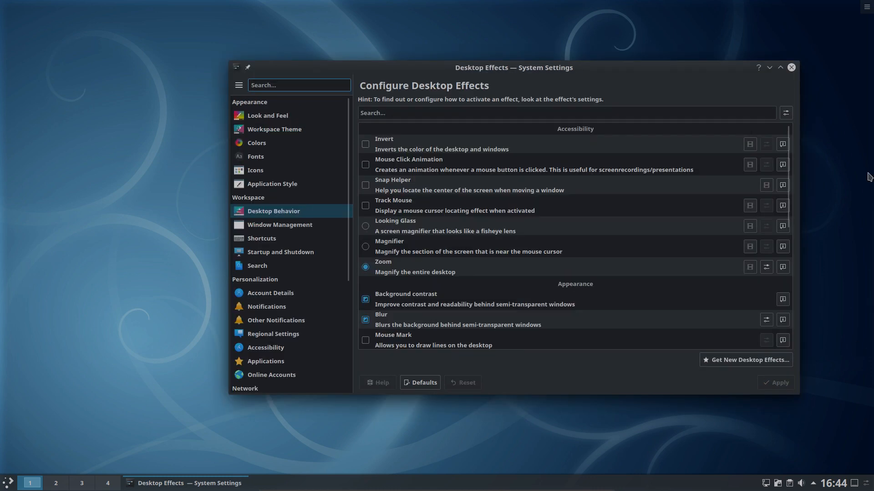
# Look through the available desktop effects in the Desktop Behavior settings.
pyautogui.moveTo(284, 214)
pyautogui.scroll(-5, 500, 235)
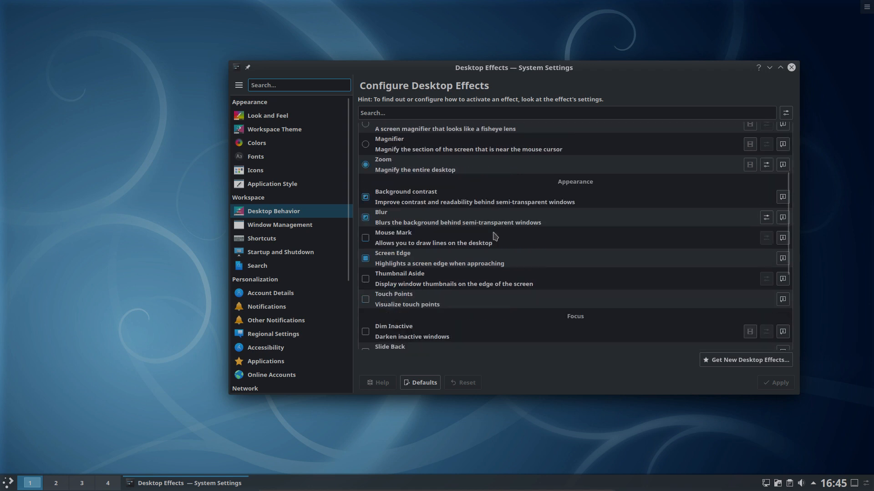
pyautogui.scroll(-1, 495, 236)
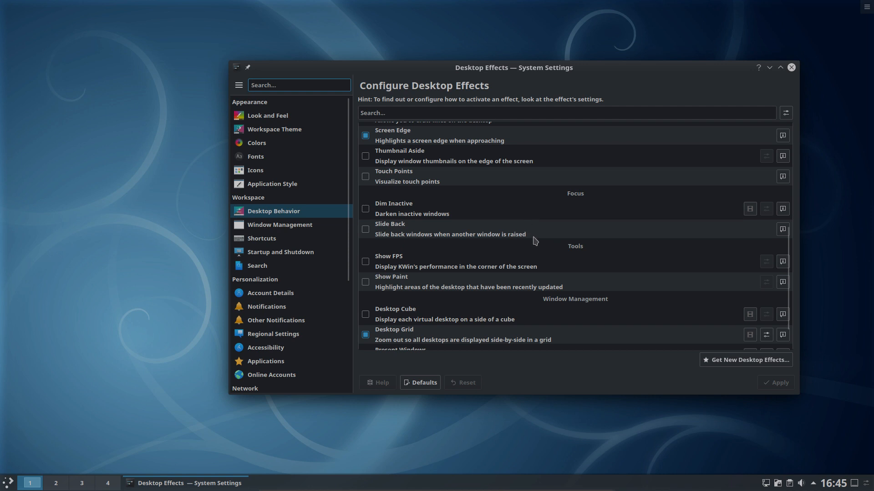
# Look at the Titlebar Actions in Window Behavior and examine the available actions for double-clicking a titlebar.
pyautogui.press('Down')
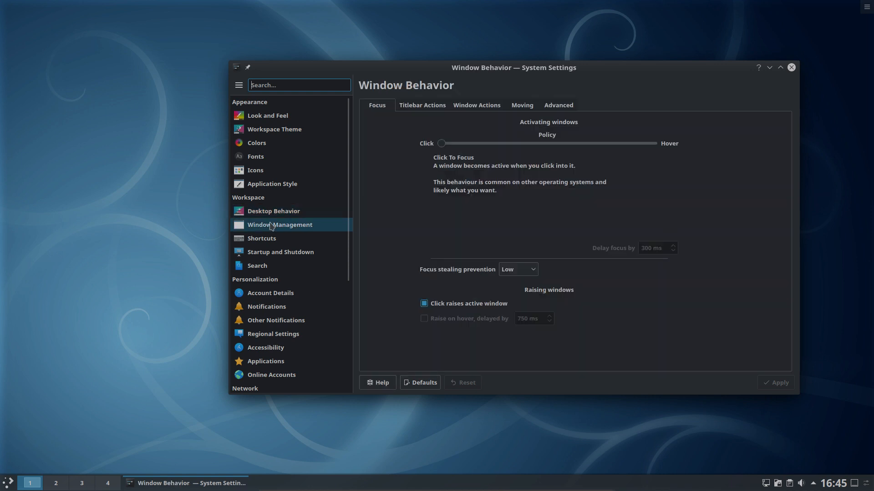
pyautogui.moveTo(300, 230)
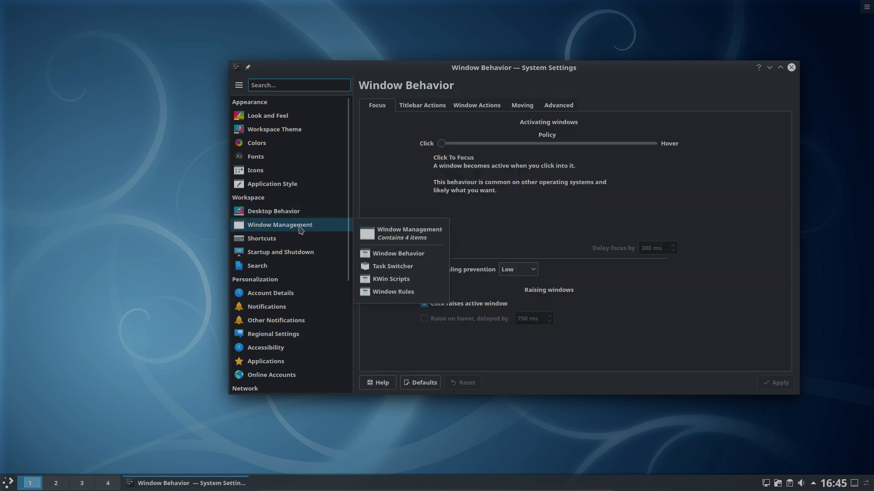
pyautogui.click(422, 106)
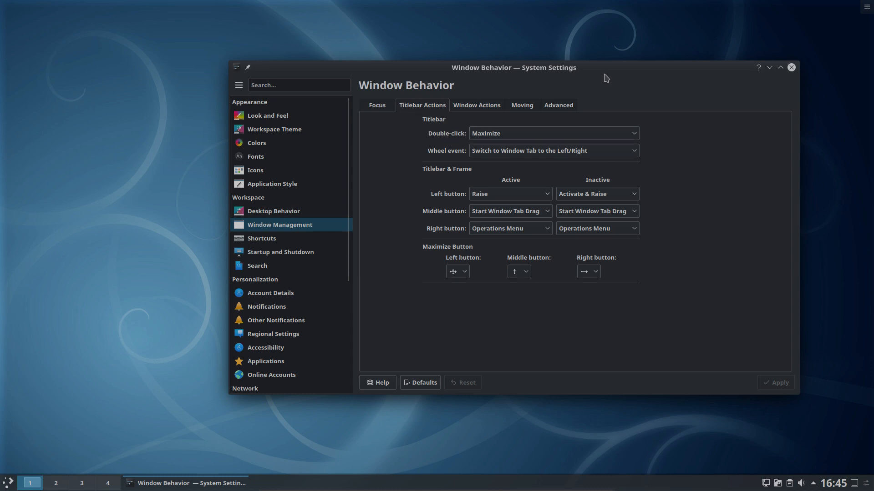
pyautogui.click(632, 137)
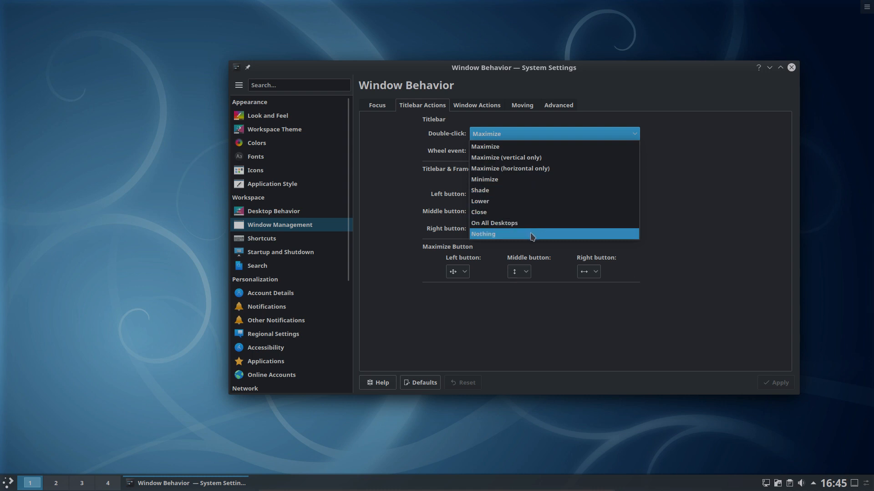
pyautogui.click(728, 228)
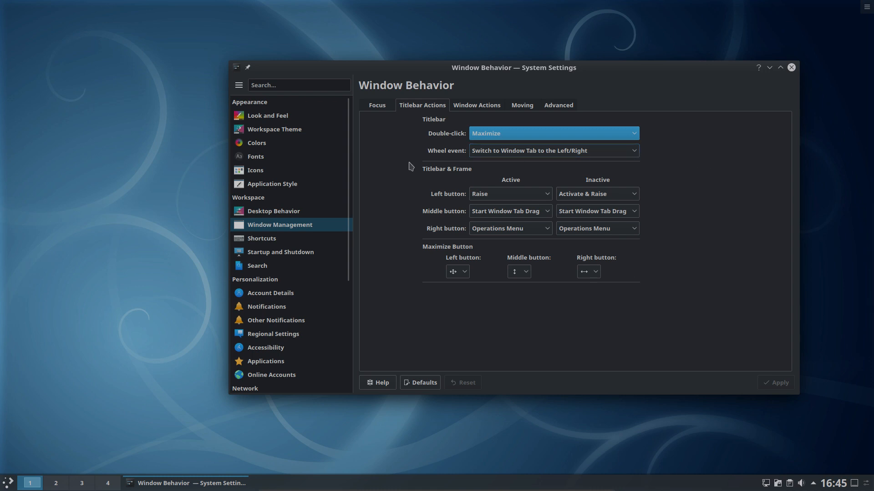
# Look at the Global Shortcuts and Standard Shortcuts, and browse the remaining System Settings categories.
pyautogui.click(271, 241)
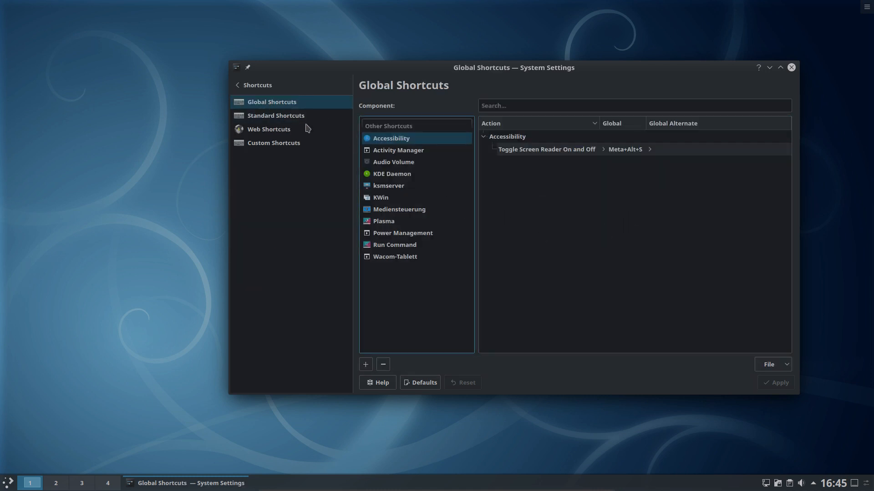
pyautogui.click(280, 116)
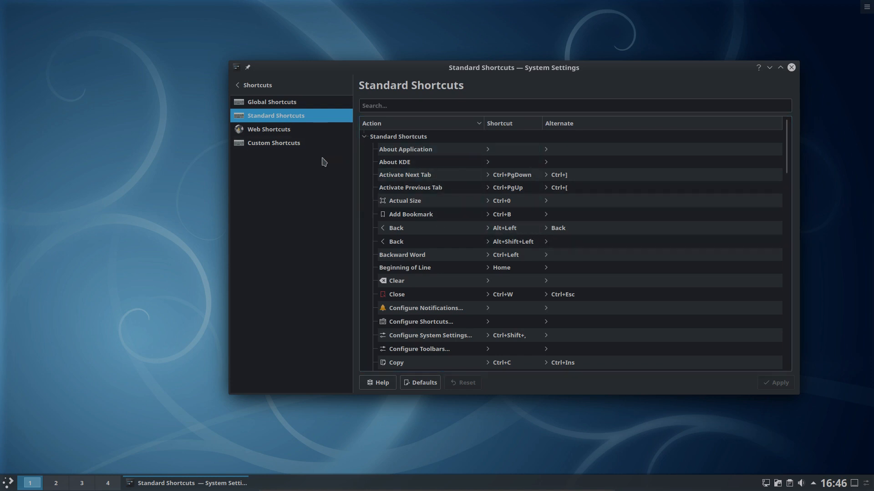
pyautogui.click(244, 89)
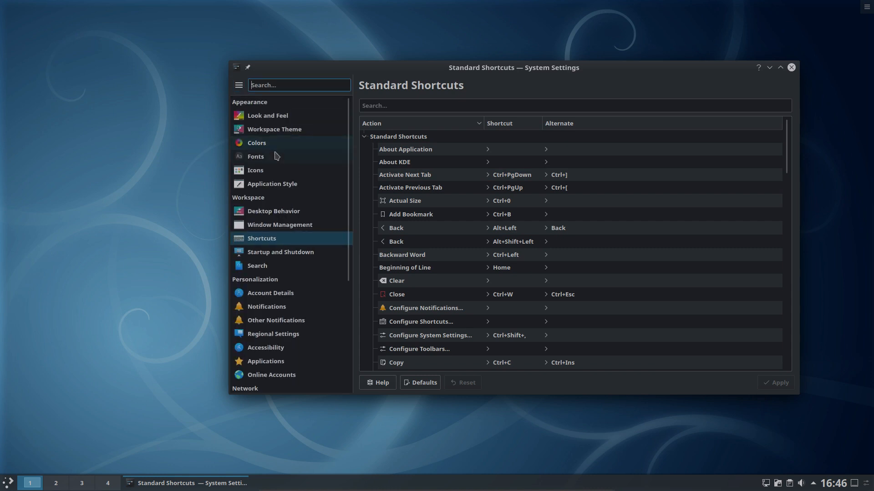
pyautogui.scroll(-4, 276, 156)
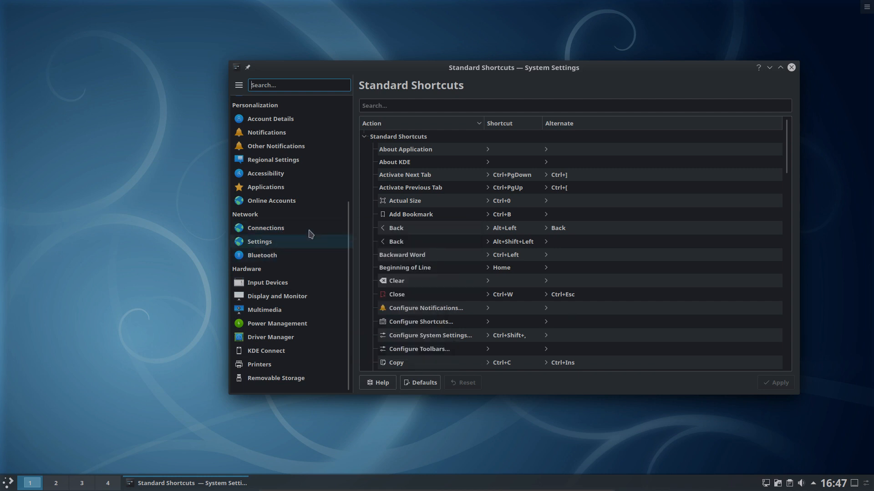
pyautogui.scroll(2, 311, 211)
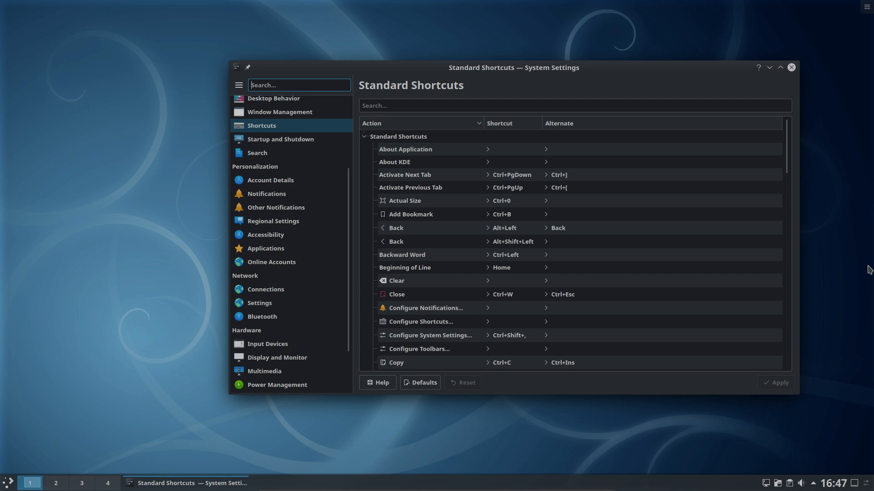
# Close System Settings, launch Discover from the application launcher, and look over its featured applications.
pyautogui.hotkey('ctrl', 'q')
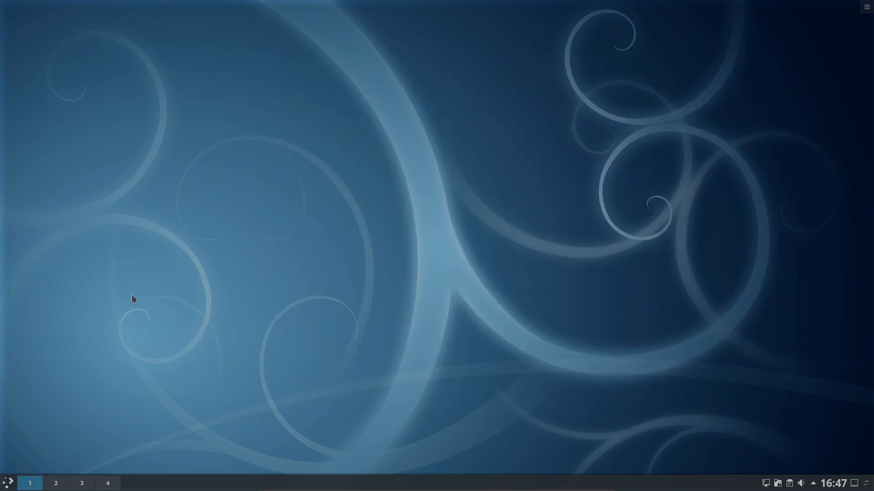
pyautogui.click(8, 484)
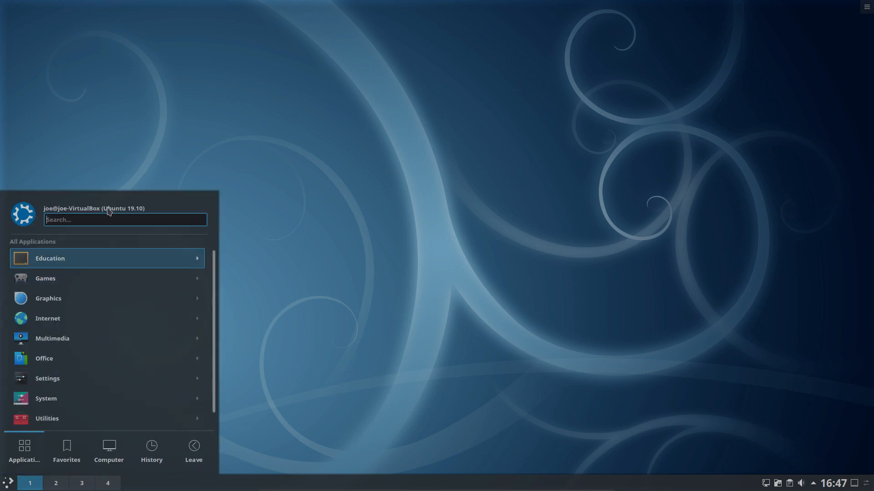
pyautogui.write('disco')
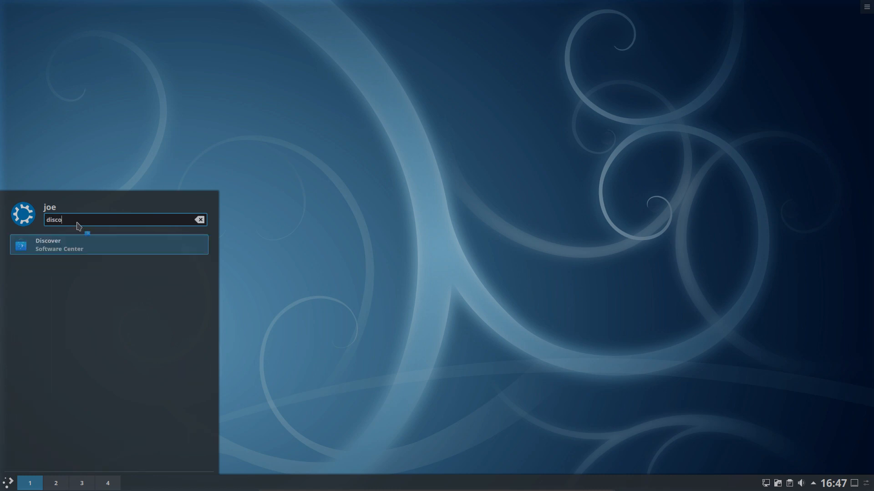
pyautogui.press('Return')
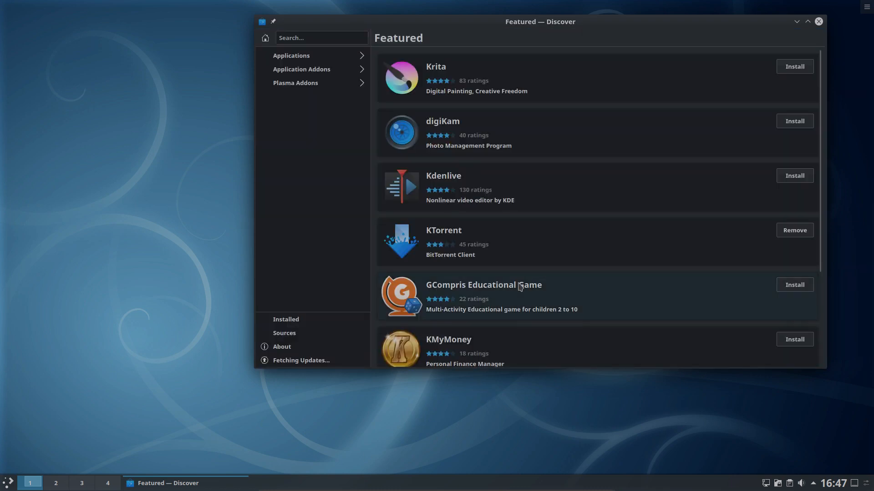
pyautogui.moveTo(616, 23); pyautogui.dragTo(520, 48)
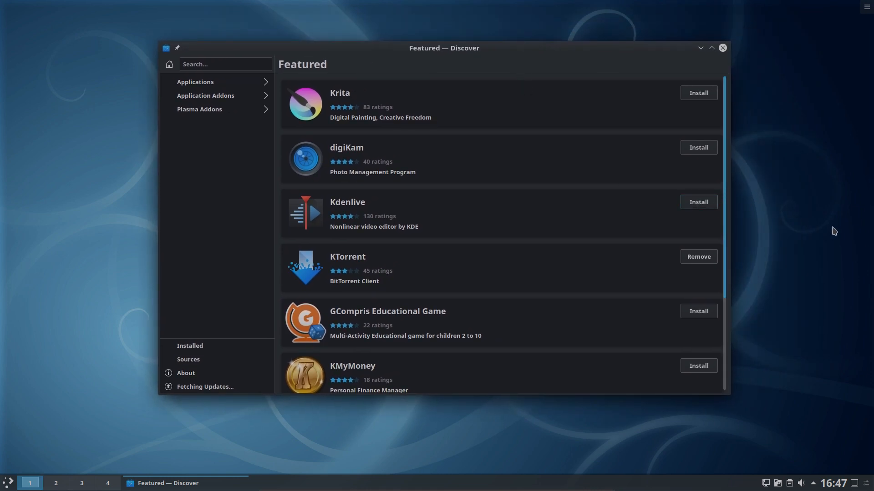
pyautogui.scroll(-1, 355, 115)
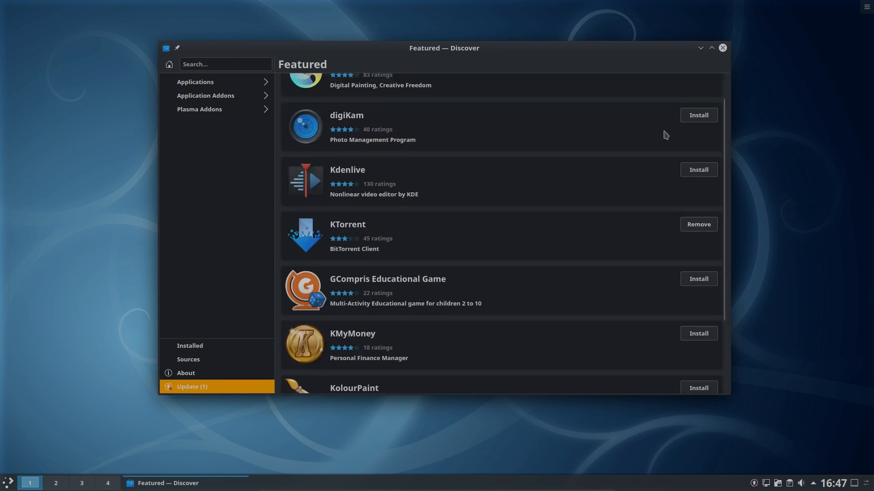
pyautogui.scroll(1, 596, 132)
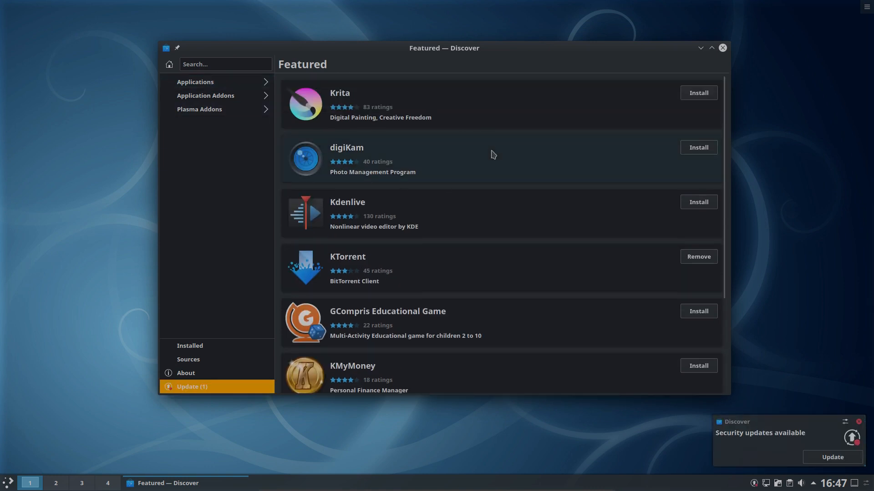
# Install all available system updates in Discover, authorizing the installation with the account password.
pyautogui.click(188, 391)
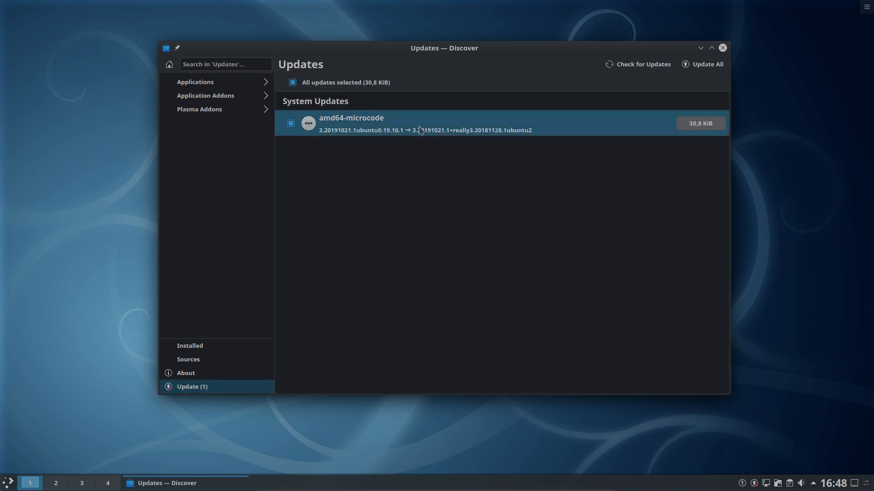
pyautogui.click(712, 65)
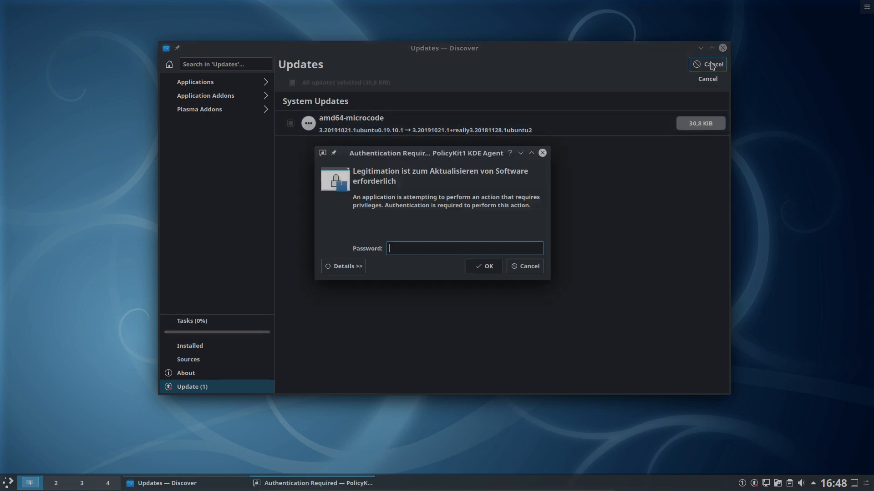
pyautogui.write('******')
pyautogui.press('Return')
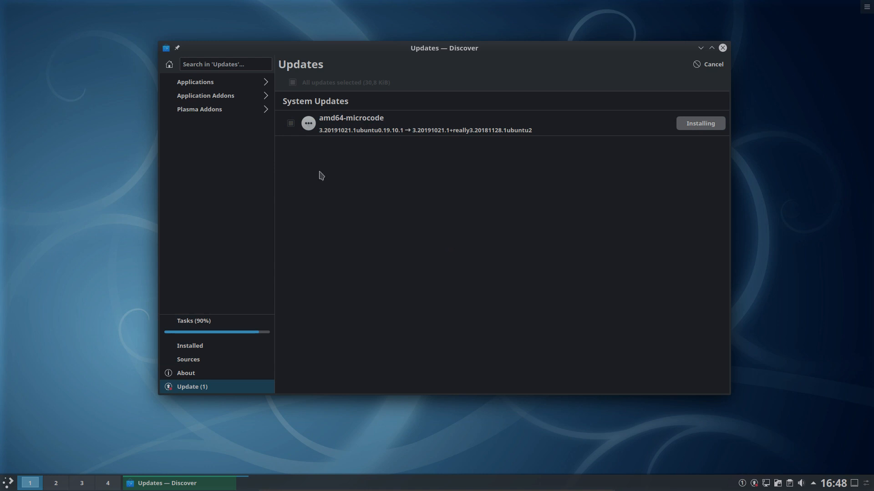
# Browse the applications in the Graphics category of the software center.
pyautogui.click(204, 82)
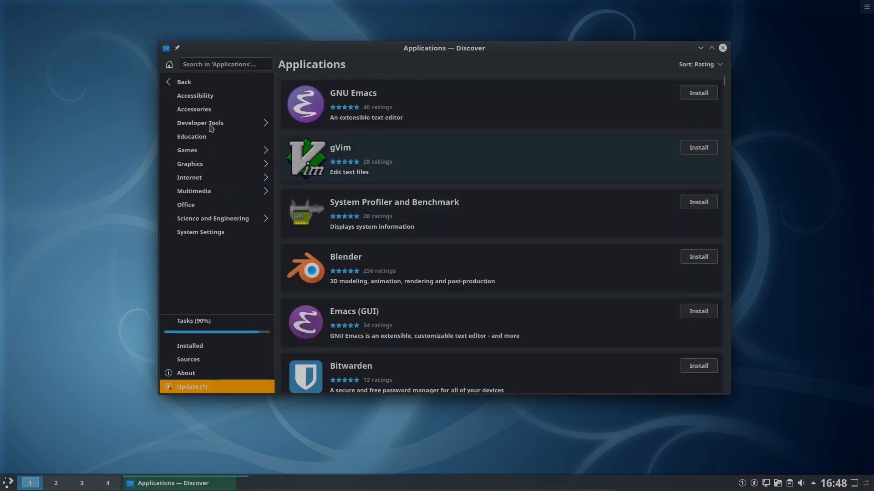
pyautogui.click(200, 167)
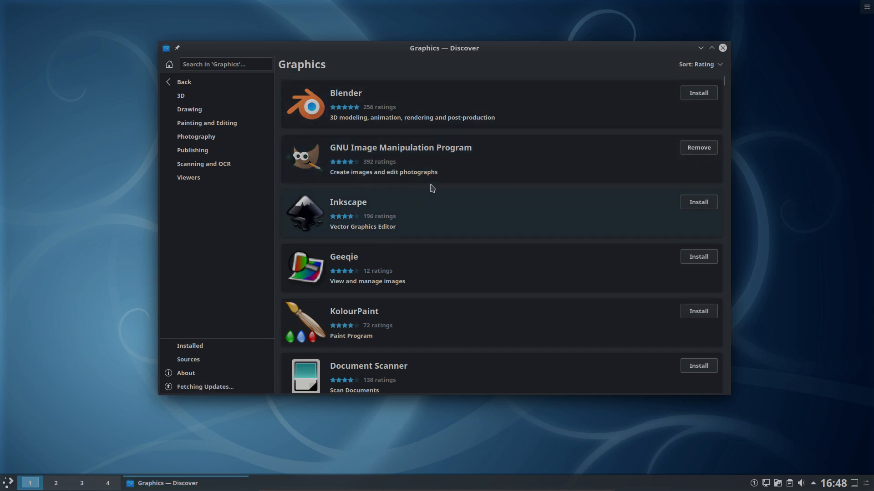
pyautogui.scroll(-3, 431, 189)
pyautogui.scroll(-4, 430, 189)
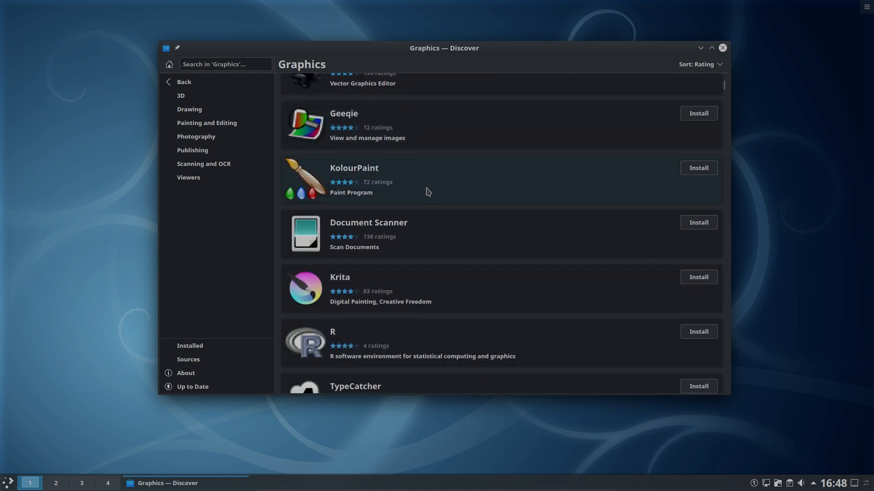
pyautogui.scroll(-2, 469, 195)
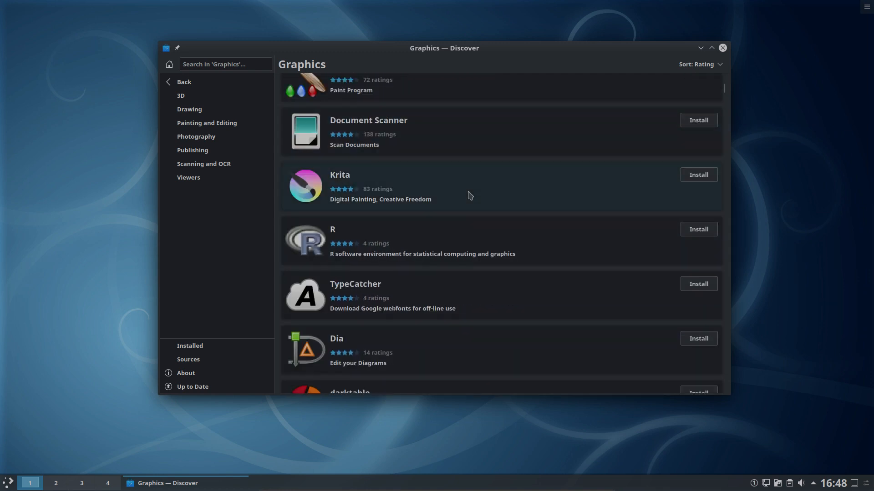
pyautogui.scroll(-3, 470, 196)
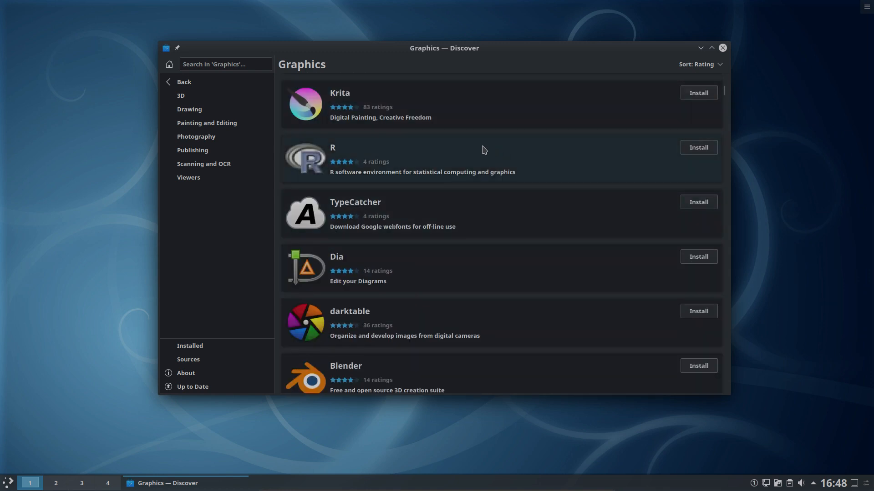
pyautogui.scroll(2, 482, 146)
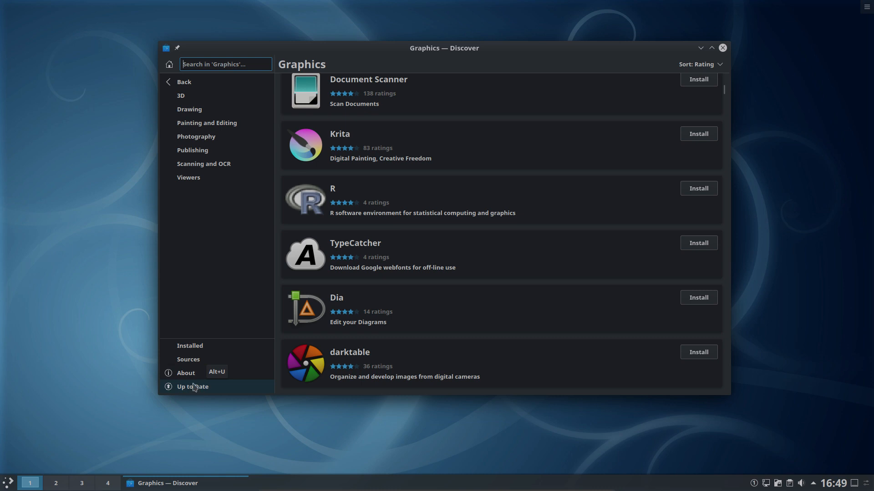
# Return to the full Applications category and search it for "chromium browser".
pyautogui.hotkey('alt', 'Left')
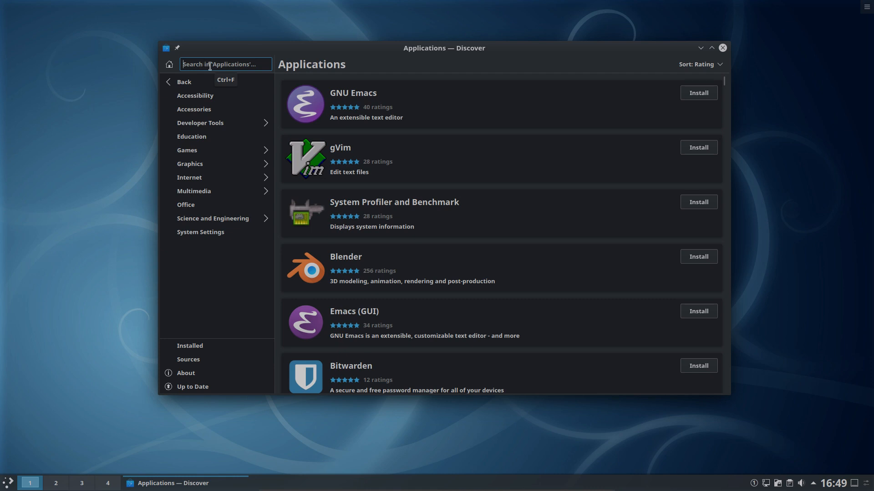
pyautogui.write('chromiu')
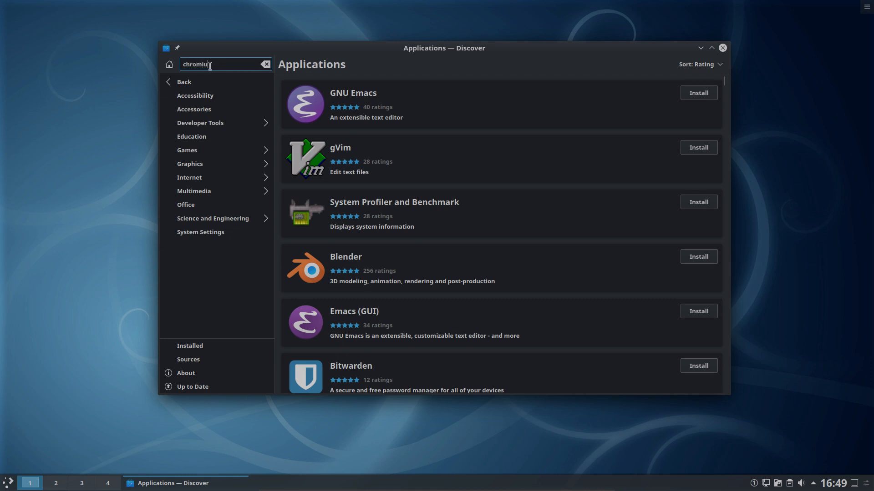
pyautogui.write('m browser')
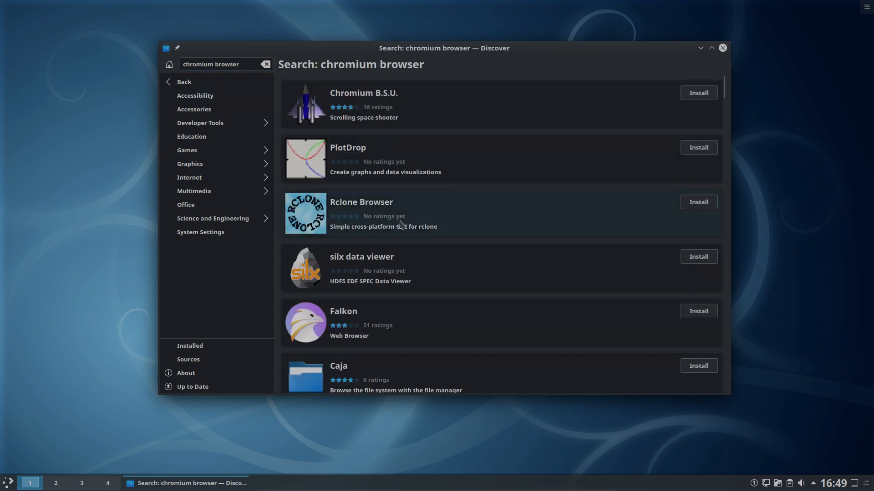
pyautogui.scroll(-1, 419, 223)
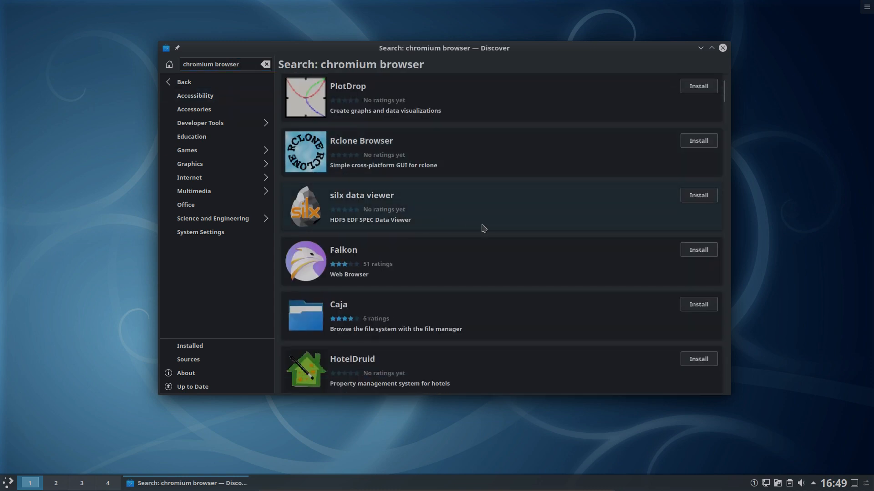
# Shorten the search to "chromium" and examine the Chromium web browser's reviews and package details.
pyautogui.press('BackSpace')
pyautogui.press('BackSpace')
pyautogui.press('BackSpace')
pyautogui.press('BackSpace')
pyautogui.press('BackSpace')
pyautogui.press('BackSpace')
pyautogui.press('BackSpace')
pyautogui.press('BackSpace')
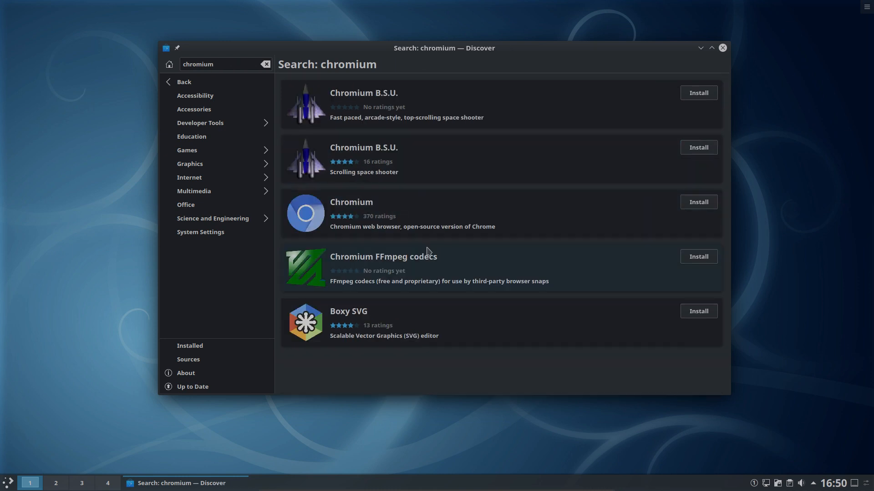
pyautogui.click(342, 211)
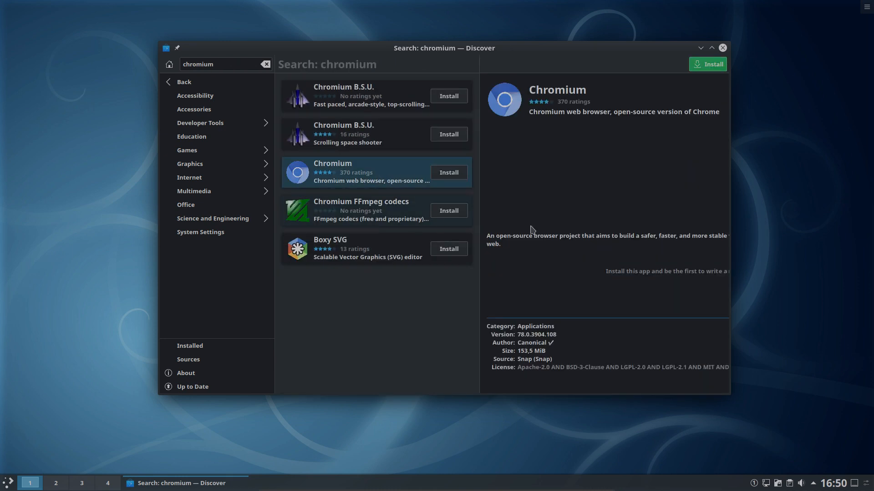
pyautogui.scroll(-3, 620, 185)
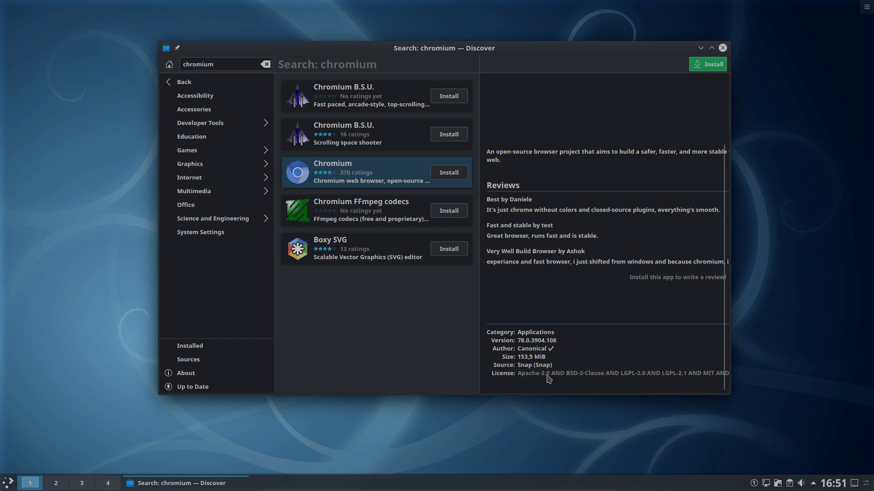
# Close Discover and switch to virtual desktop 3.
pyautogui.hotkey('ctrl', 'q')
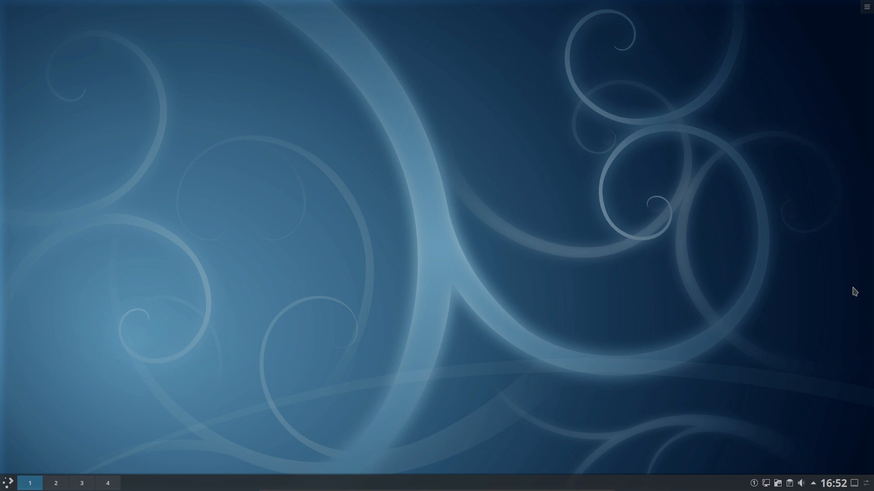
pyautogui.hotkey('ctrl', 'F3')
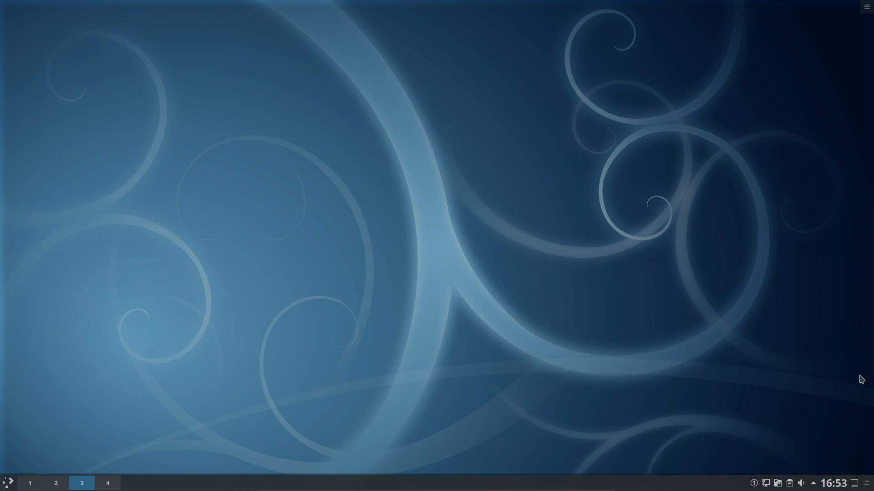